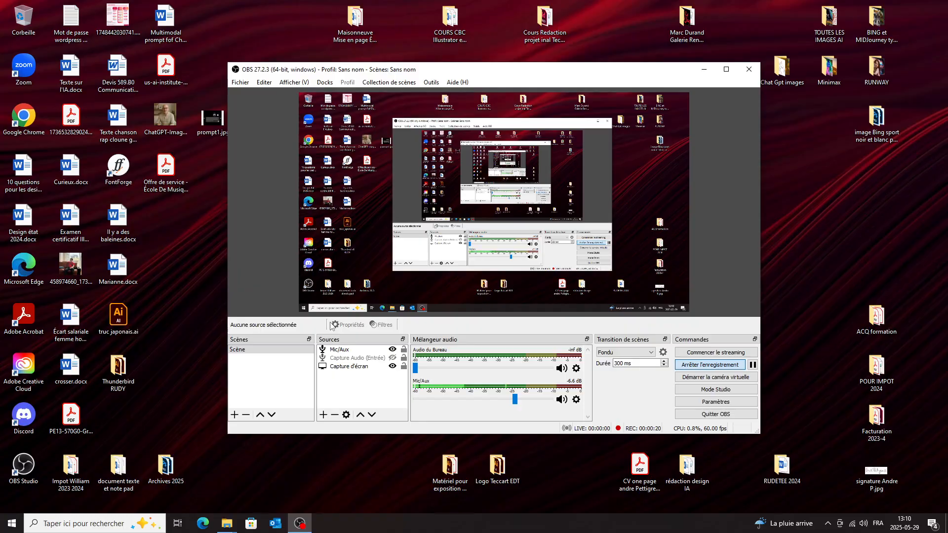
Step: Launch Adobe Illustrator 2025 and start a new file
{"action": "left_click", "coordinate": [3, 526]}
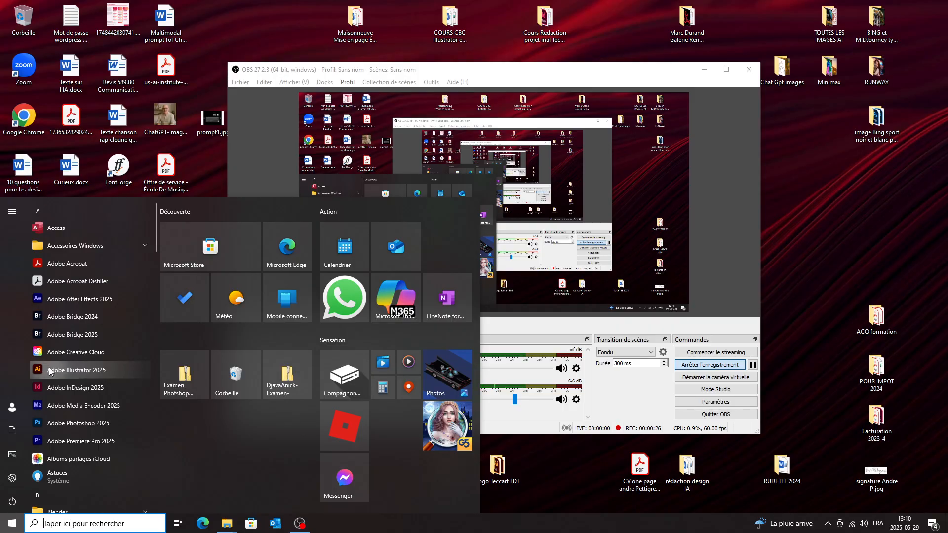
{"action": "left_click", "coordinate": [50, 371]}
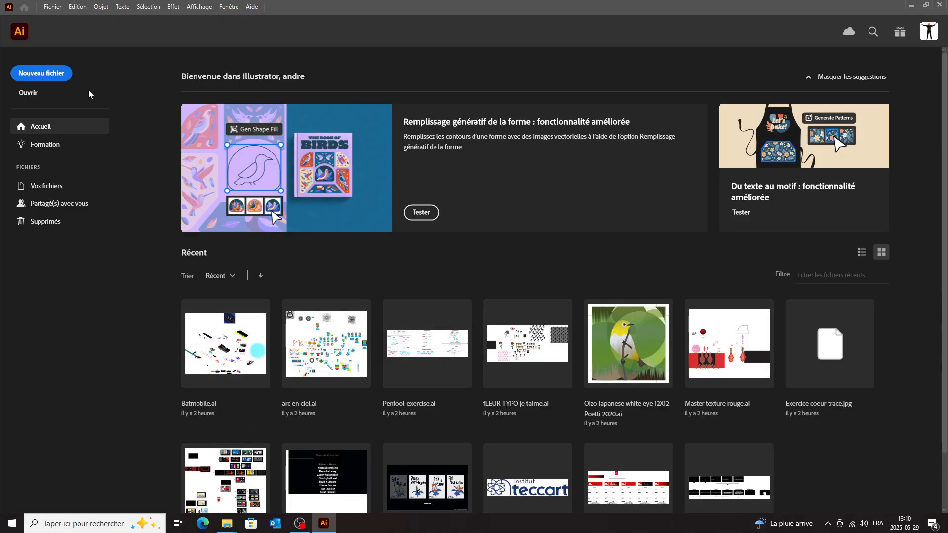
{"action": "left_click", "coordinate": [56, 75]}
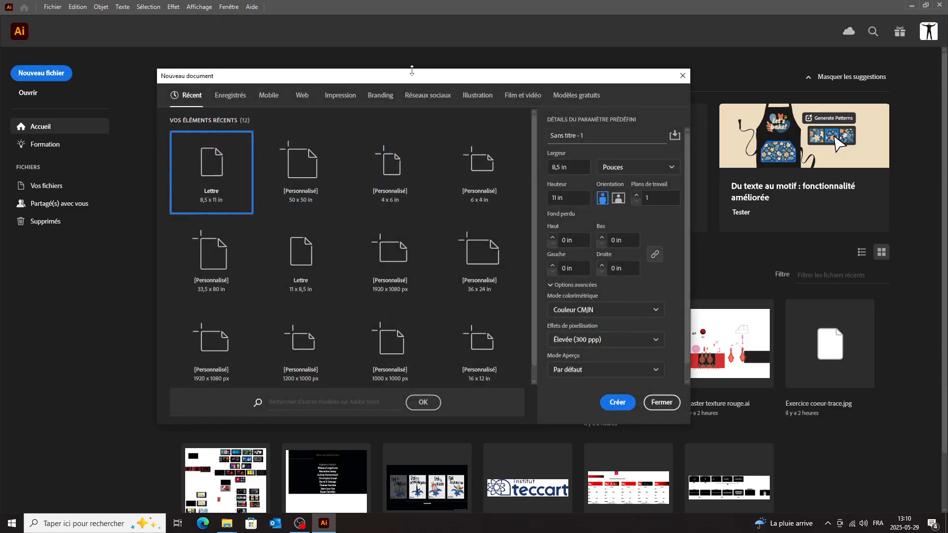
{"action": "mouse_move", "coordinate": [412, 72]}
{"action": "left_mouse_down"}
{"action": "mouse_move", "coordinate": [422, 81]}
{"action": "mouse_move", "coordinate": [414, 85]}
{"action": "left_mouse_up"}
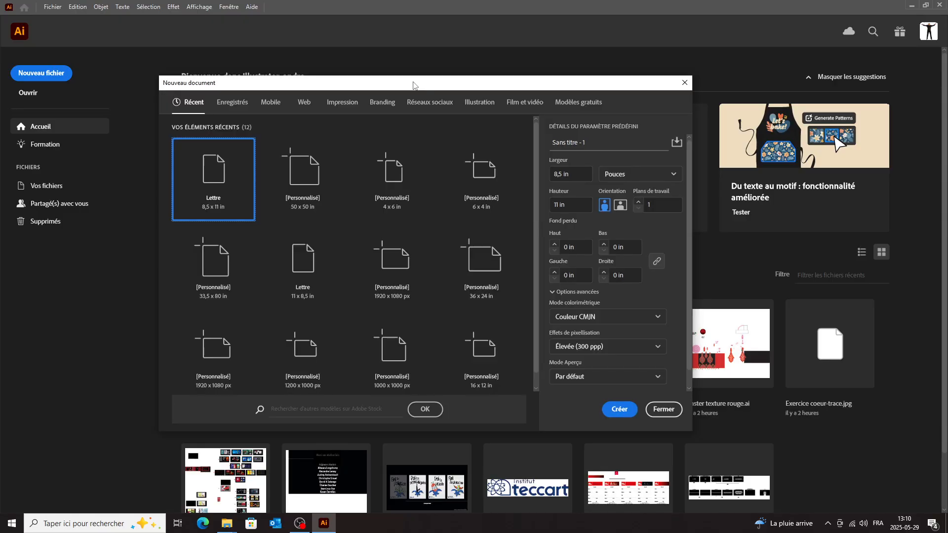
Step: Create a portrait document in inches, 8.5 in wide and 11 in high
{"action": "left_click", "coordinate": [633, 174]}
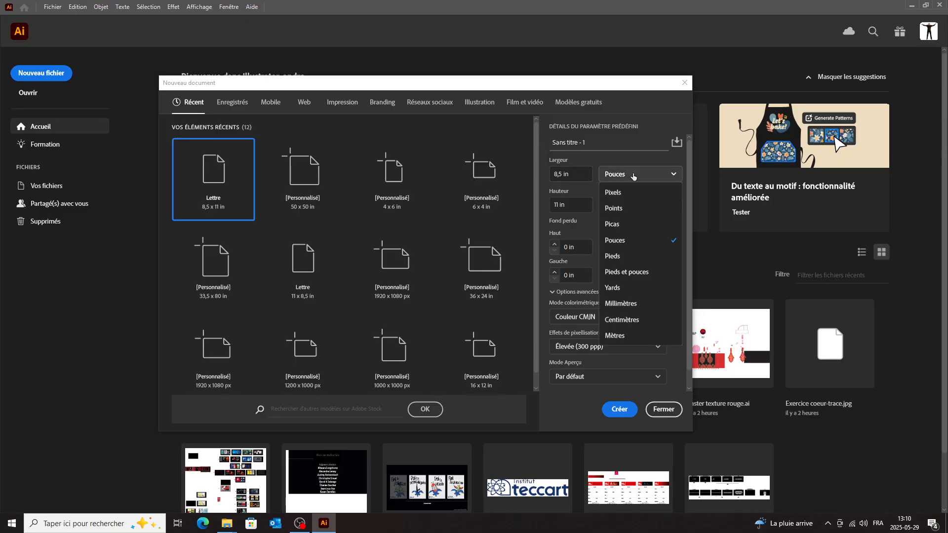
{"action": "left_click", "coordinate": [623, 241]}
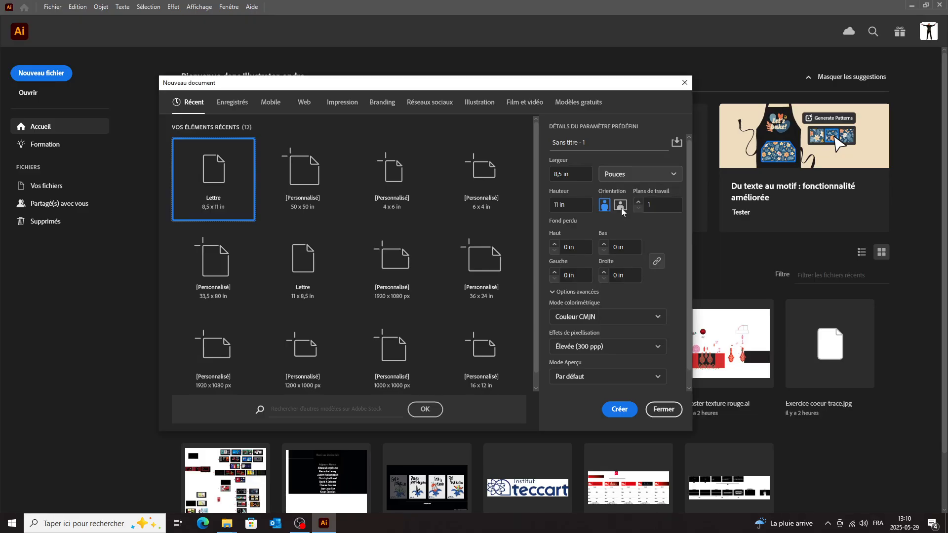
{"action": "left_click", "coordinate": [581, 177]}
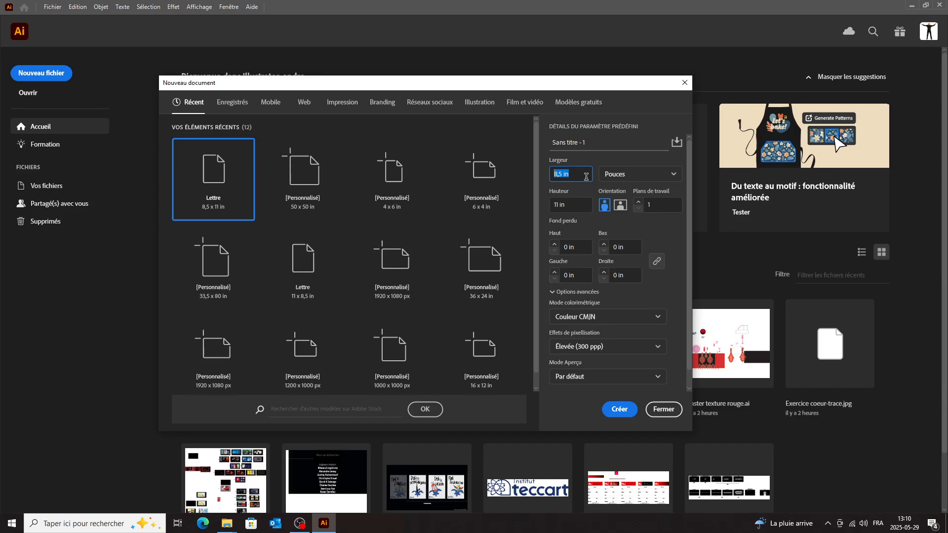
{"action": "type", "text": "8,5"}
{"action": "left_click", "coordinate": [579, 208]}
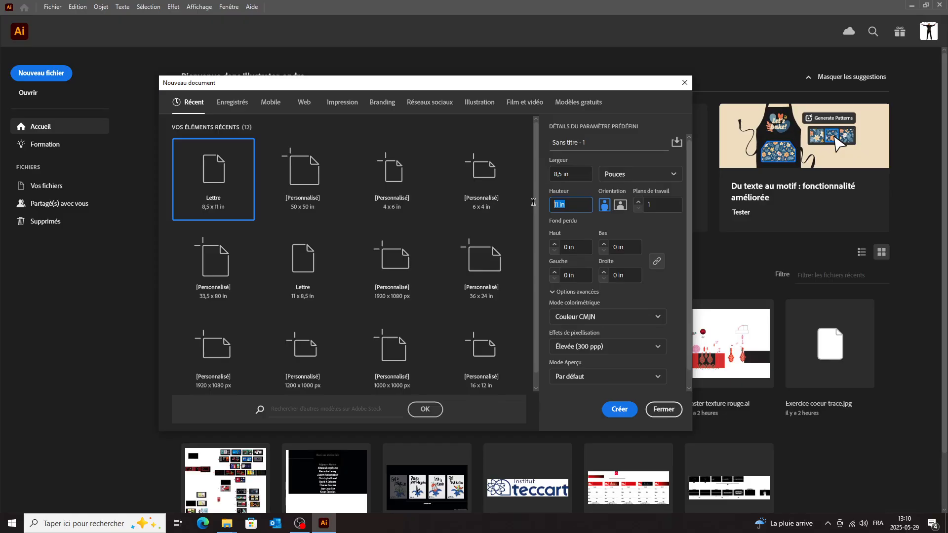
{"action": "type", "text": "11"}
{"action": "left_click", "coordinate": [615, 409]}
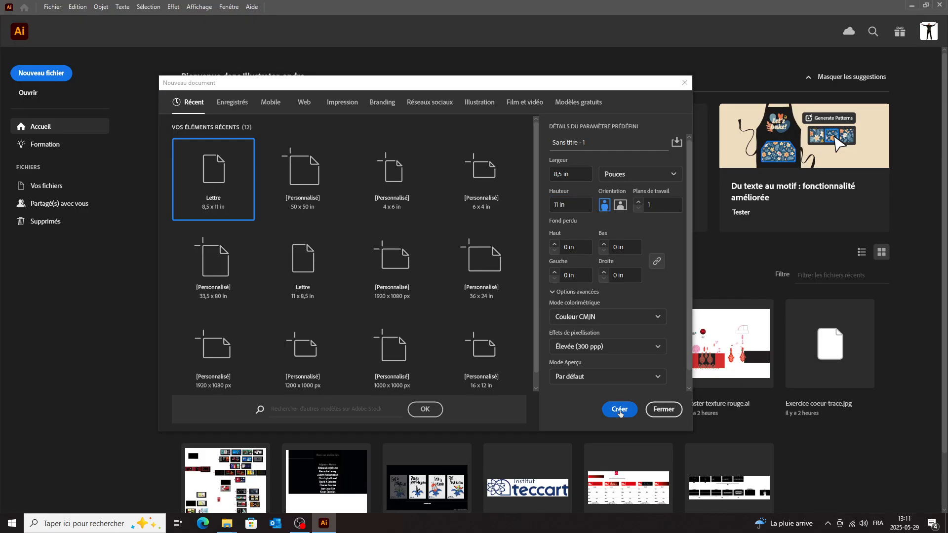
{"action": "left_click", "coordinate": [620, 411]}
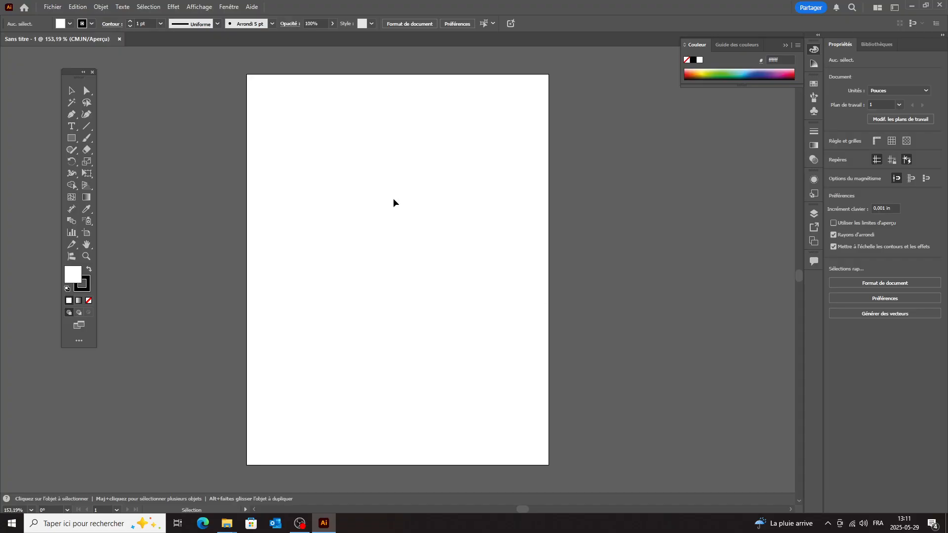
Step: Reset the Les indispensables classiques workspace to its default layout
{"action": "left_click", "coordinate": [227, 7]}
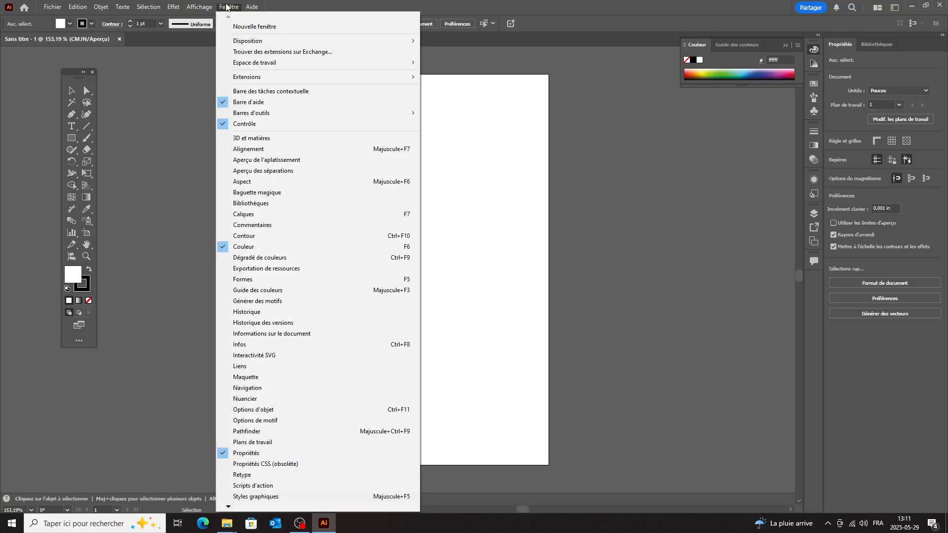
{"action": "mouse_move", "coordinate": [243, 62]}
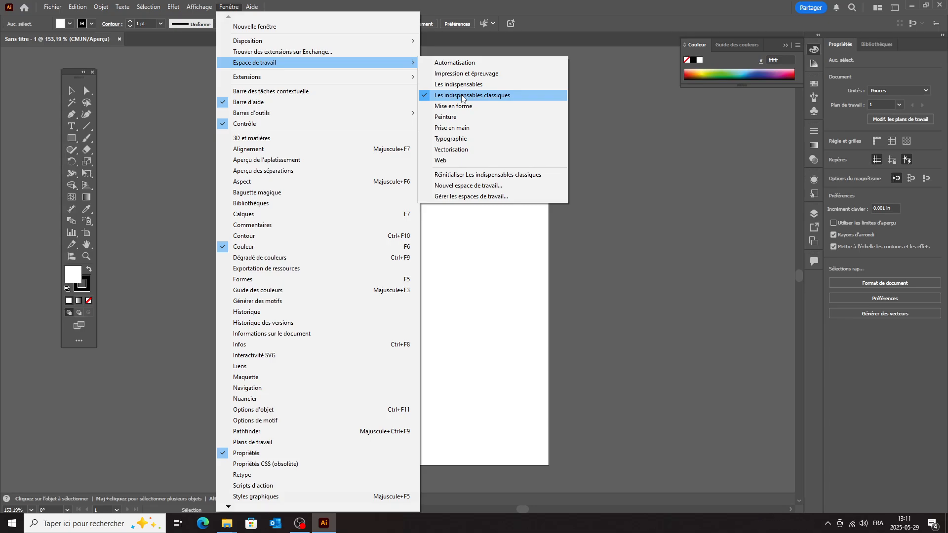
{"action": "left_click", "coordinate": [462, 175]}
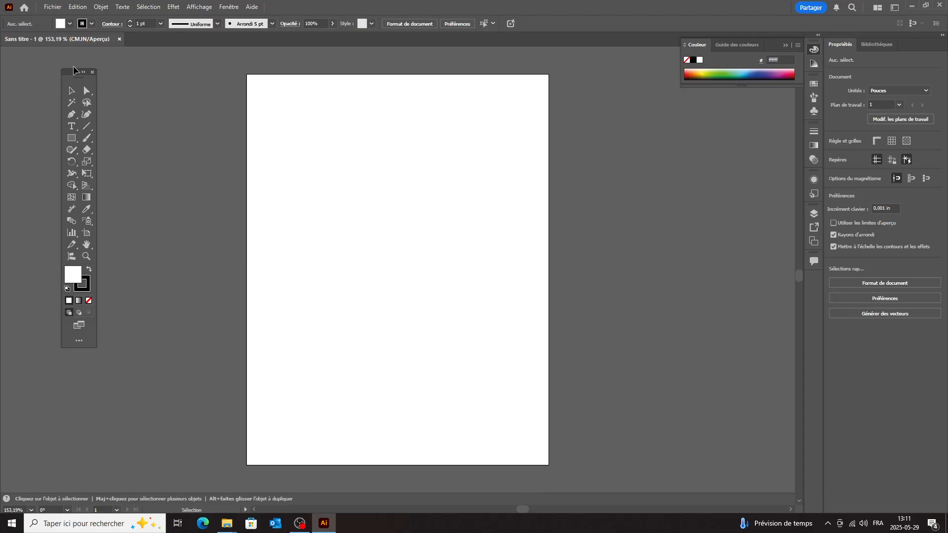
Step: Check which toolbar set is active and place the floating toolbar beside the artboard
{"action": "left_click_drag", "start_coordinate": [72, 75], "coordinate": [97, 79]}
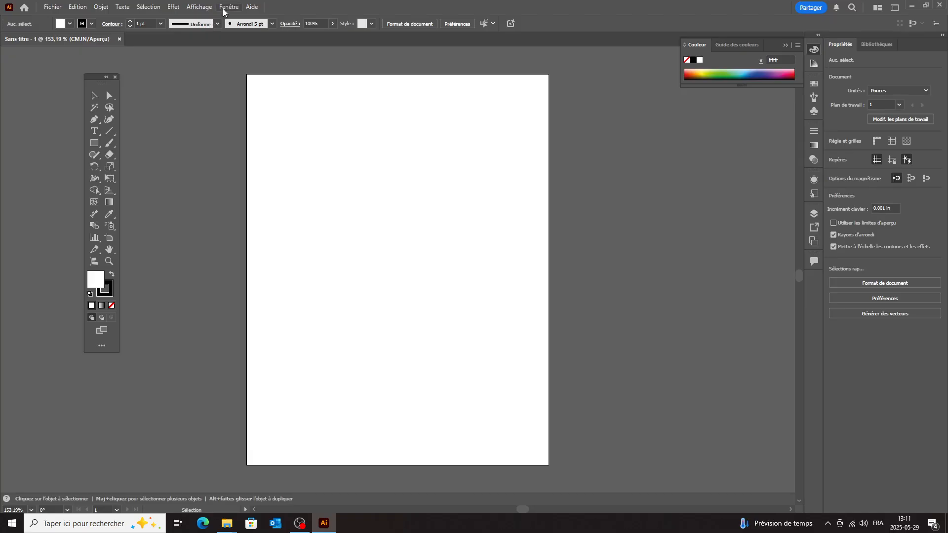
{"action": "left_click", "coordinate": [227, 9]}
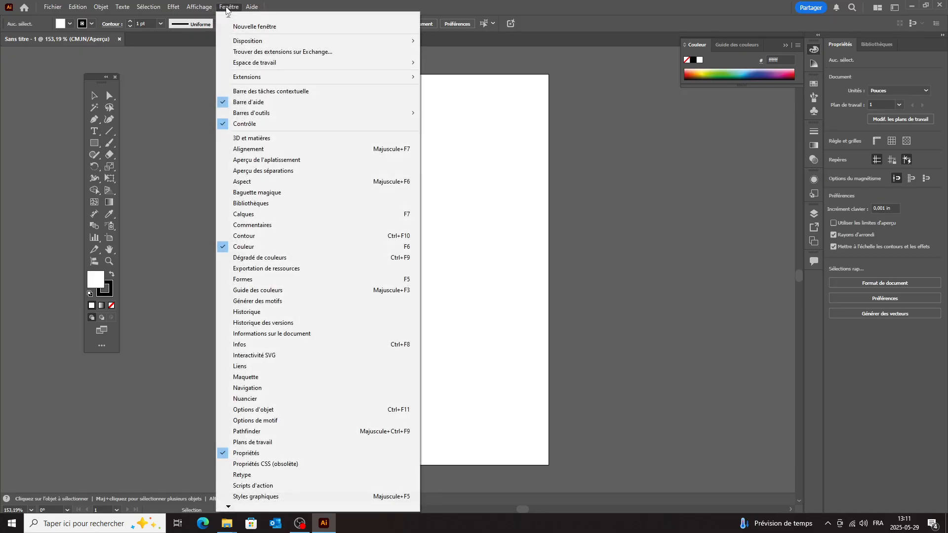
{"action": "mouse_move", "coordinate": [246, 115]}
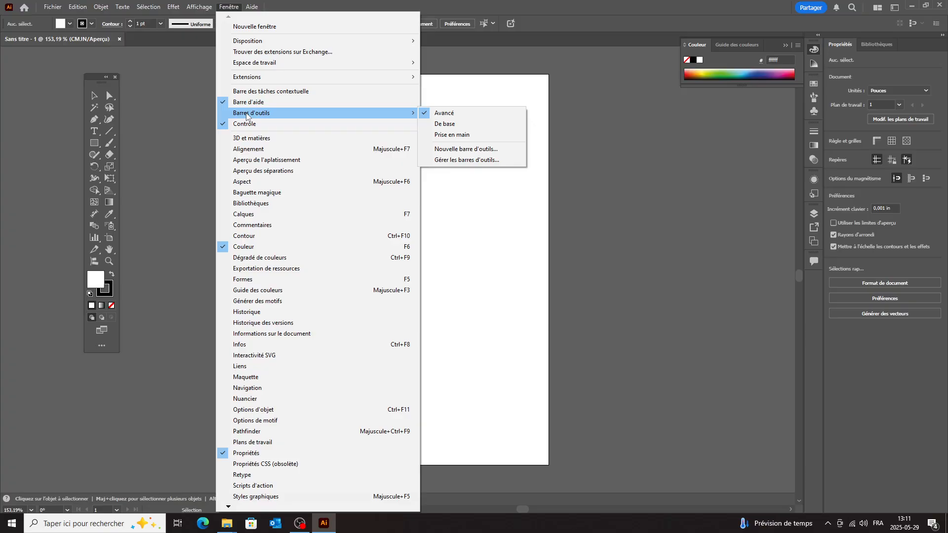
{"action": "left_click", "coordinate": [95, 80]}
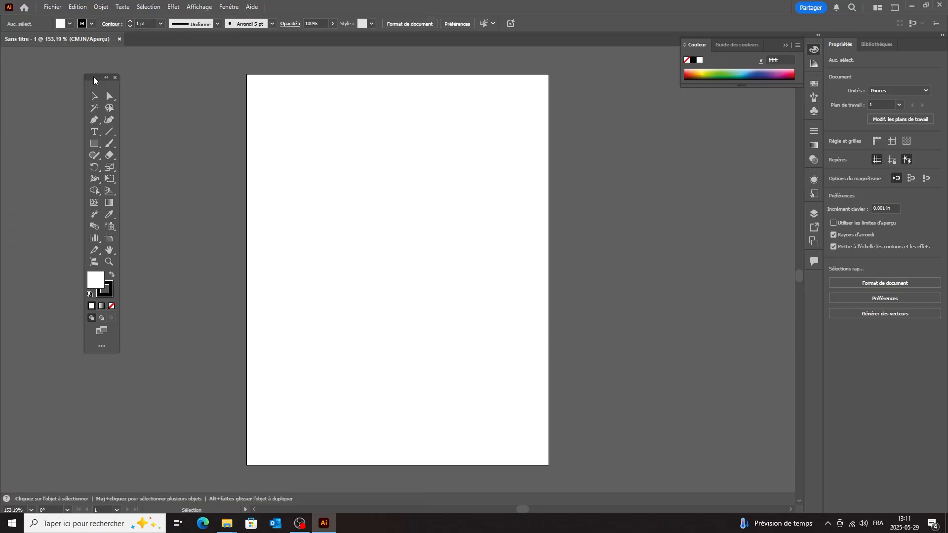
{"action": "mouse_move", "coordinate": [96, 80]}
{"action": "left_mouse_down"}
{"action": "mouse_move", "coordinate": [108, 85]}
{"action": "mouse_move", "coordinate": [90, 82]}
{"action": "left_mouse_up"}
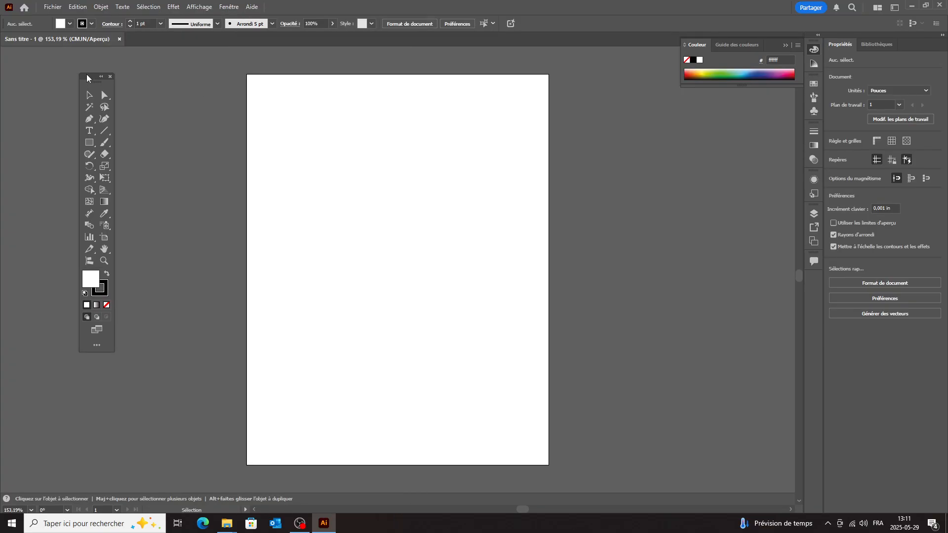
Step: Set the fill to none while keeping the black stroke
{"action": "left_click", "coordinate": [103, 293]}
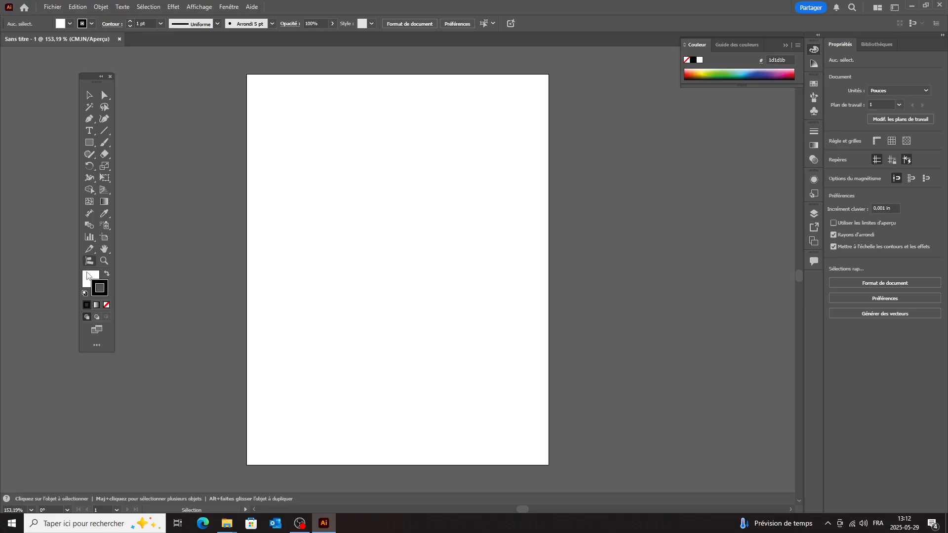
{"action": "left_click", "coordinate": [86, 281]}
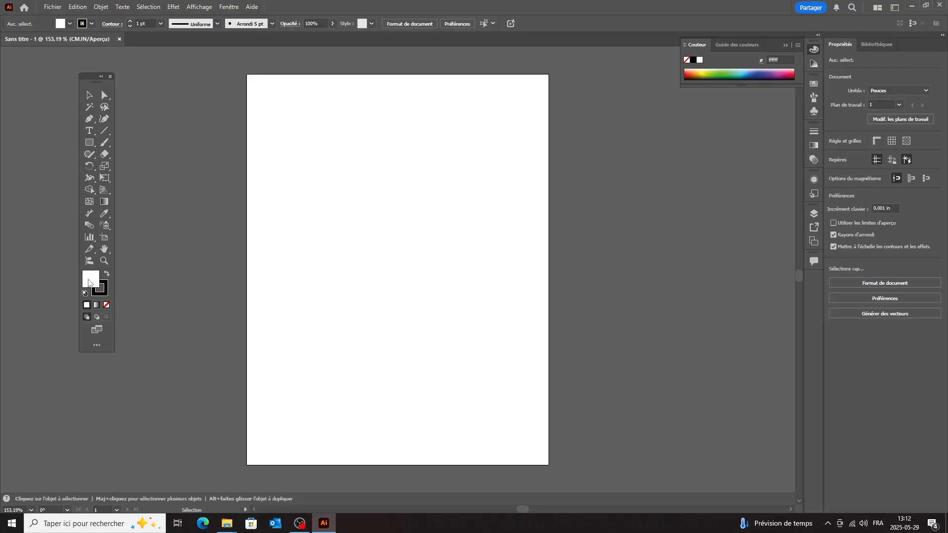
{"action": "left_click", "coordinate": [106, 305]}
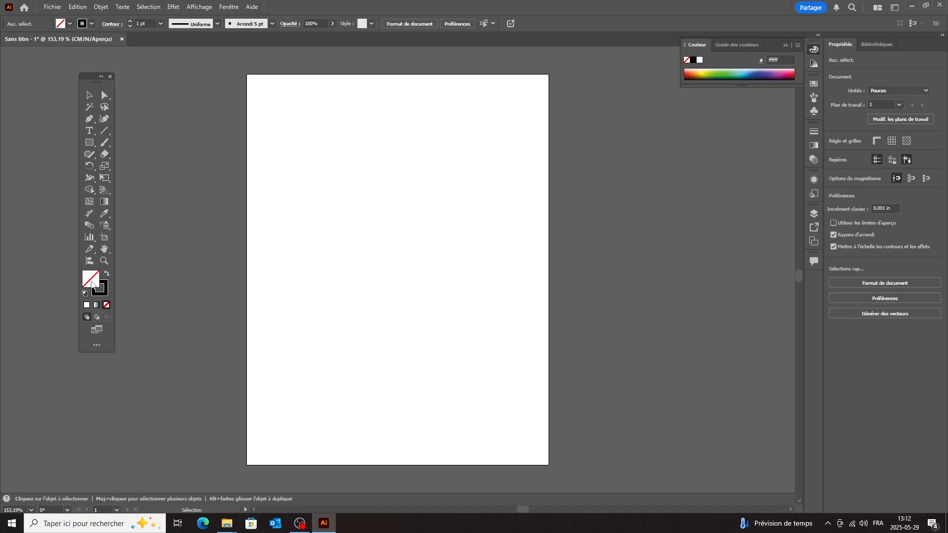
Step: Draw a closed four-sided shape about 1.7 in wide with the Pen tool near the page's top-left corner
{"action": "left_click", "coordinate": [89, 123]}
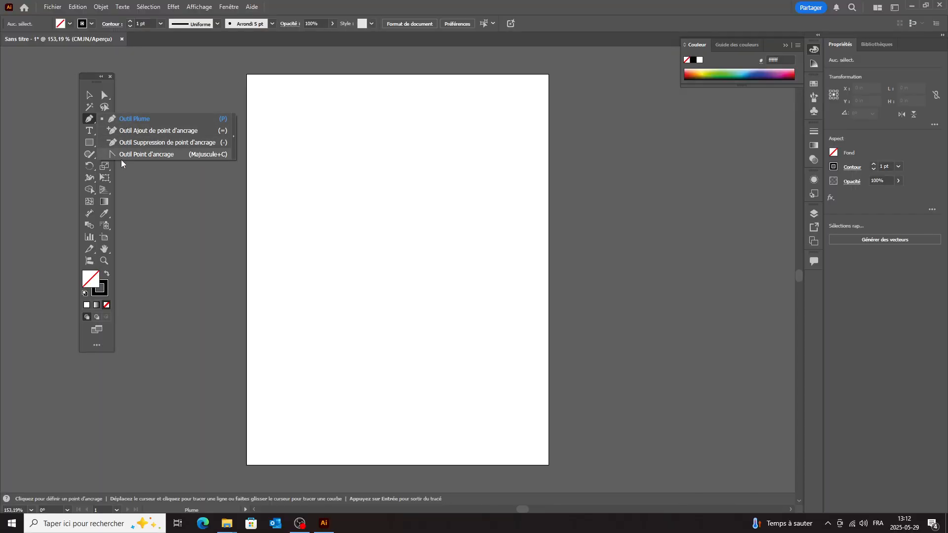
{"action": "left_click", "coordinate": [130, 119]}
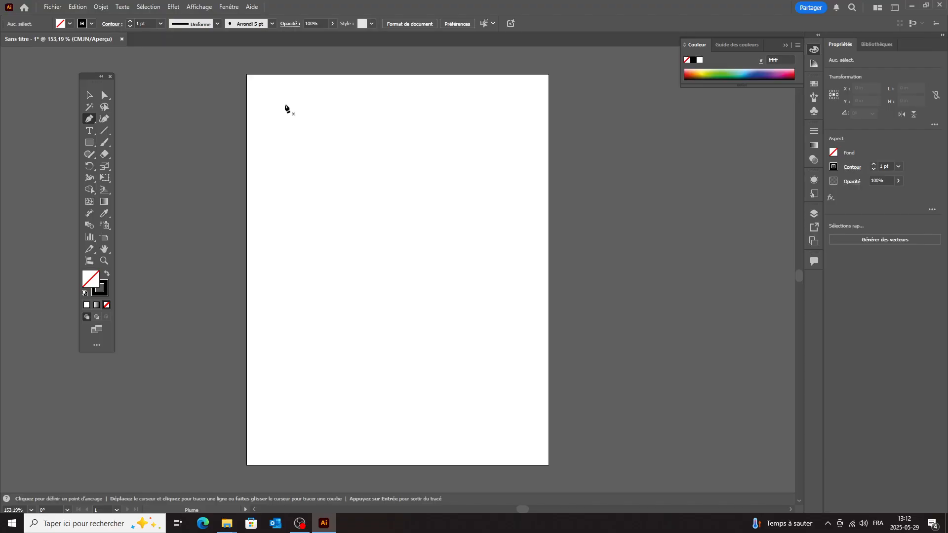
{"action": "left_click", "coordinate": [278, 98]}
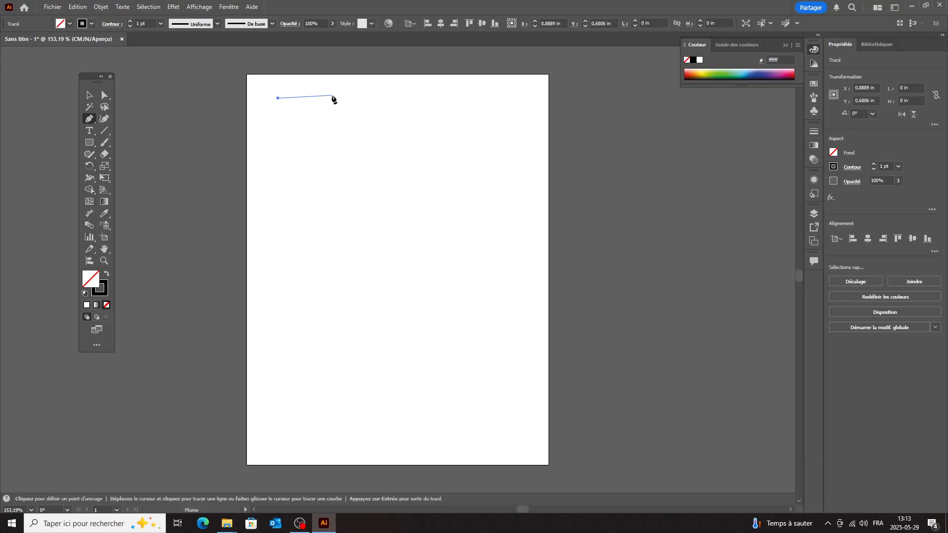
{"action": "left_click", "coordinate": [332, 95]}
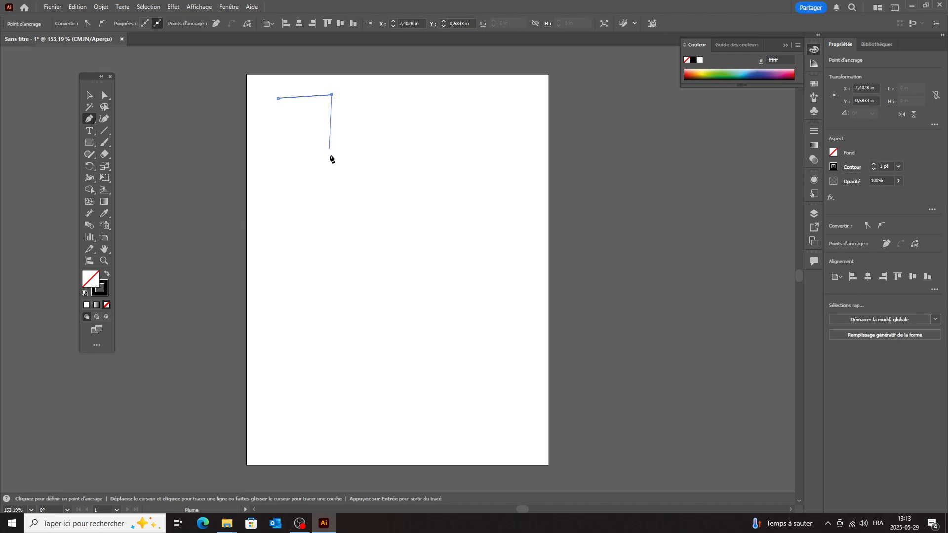
{"action": "left_click", "coordinate": [330, 156]}
{"action": "left_click", "coordinate": [271, 158]}
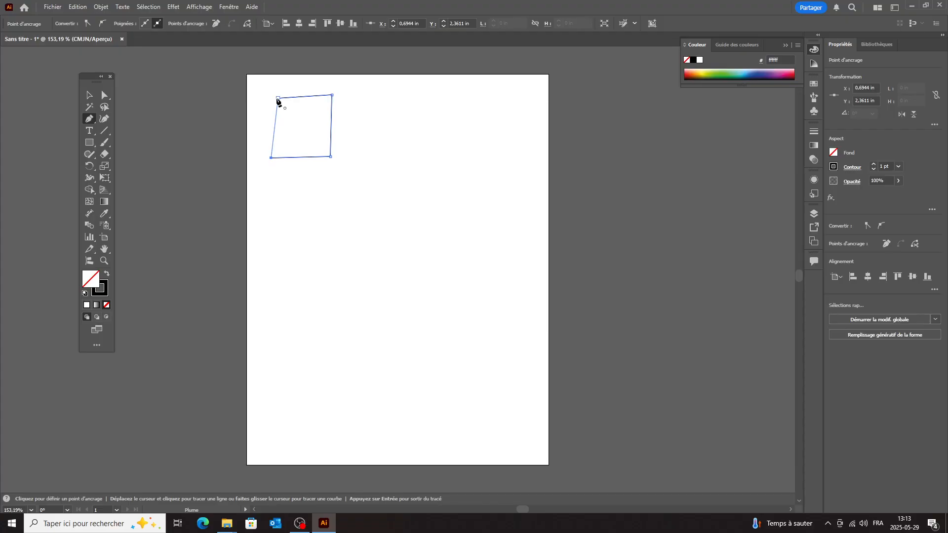
{"action": "left_click", "coordinate": [278, 99]}
Step: Draw a closed triangle about 1.7 in wide with straight Pen segments, just right of the four-sided shape
{"action": "left_click", "coordinate": [342, 153]}
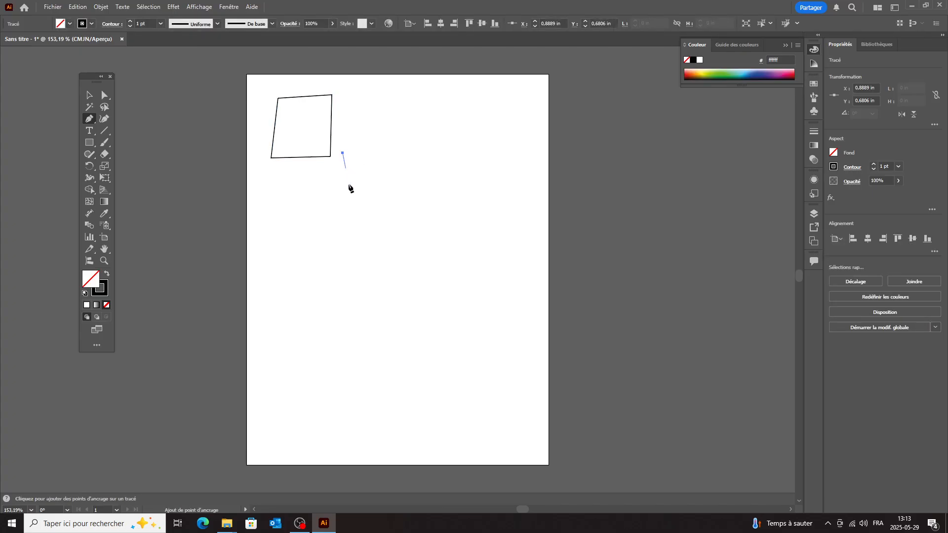
{"action": "left_click", "coordinate": [375, 93]}
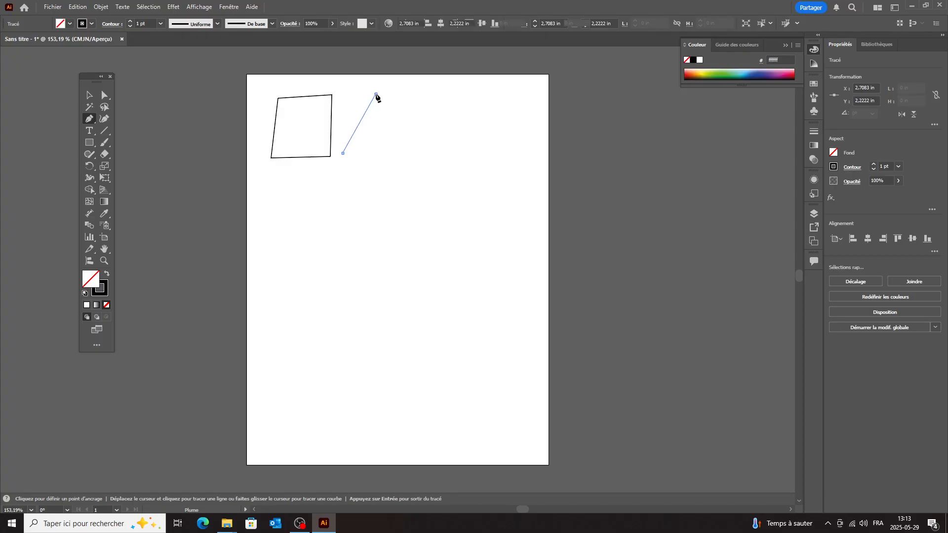
{"action": "left_click", "coordinate": [405, 152]}
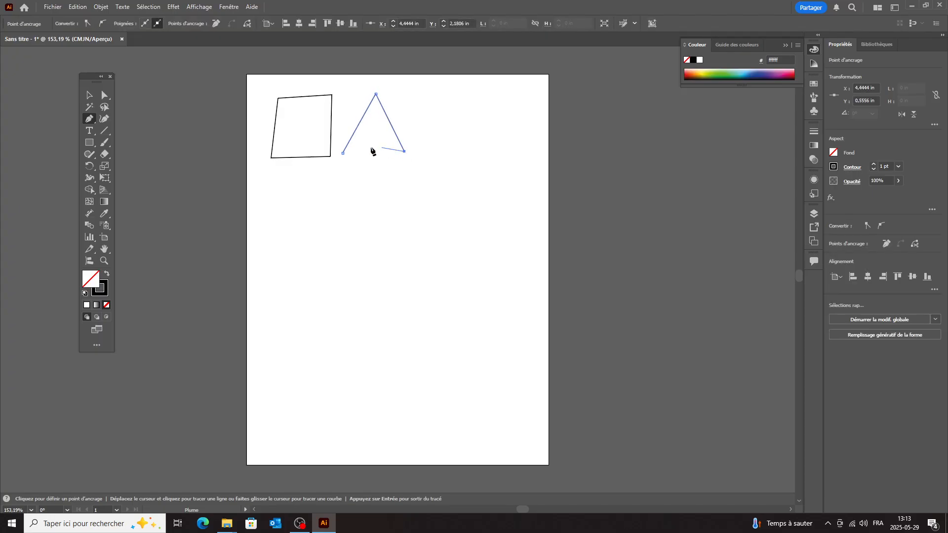
{"action": "left_click", "coordinate": [342, 153]}
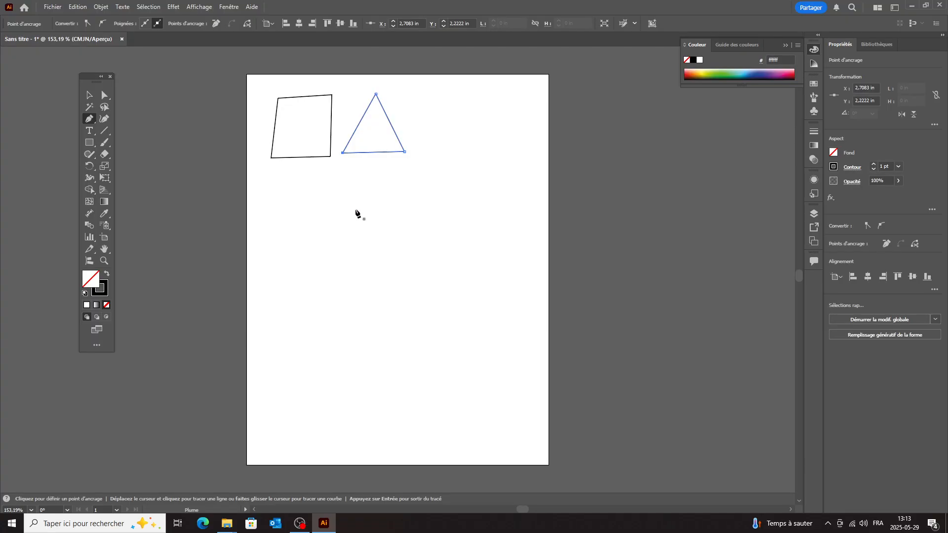
Step: Draw a closed angular heart from six straight Pen segments, right of the triangle near the page's top-right corner
{"action": "left_click", "coordinate": [430, 138]}
{"action": "left_click", "coordinate": [455, 101]}
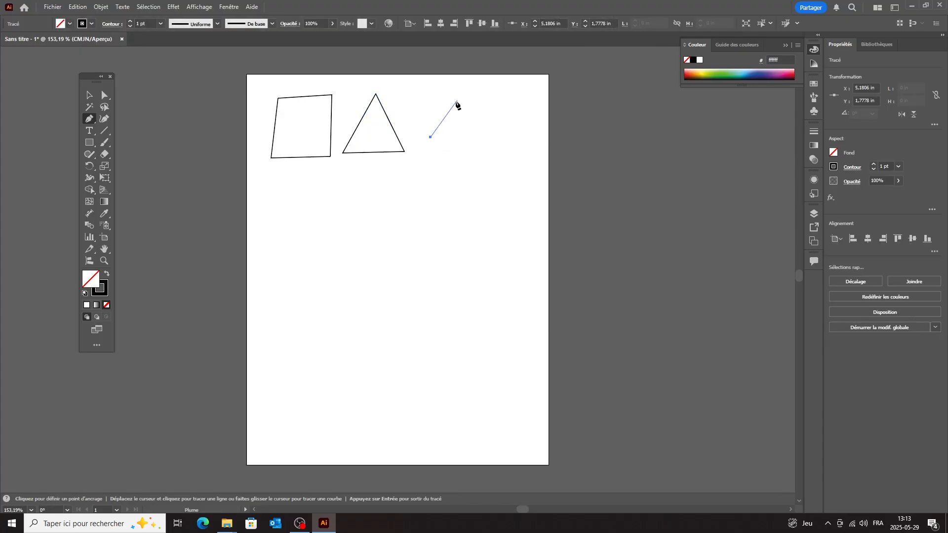
{"action": "left_click", "coordinate": [472, 126]}
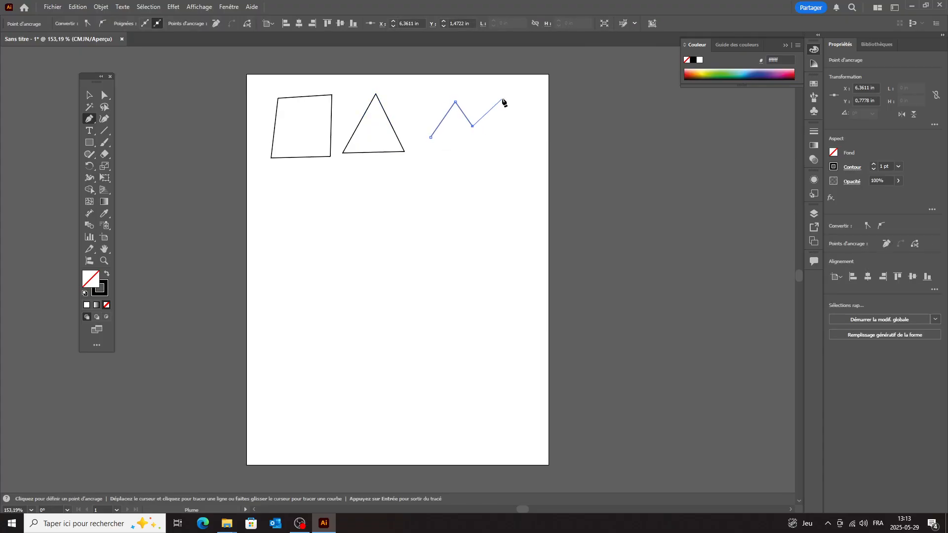
{"action": "left_click", "coordinate": [489, 101]}
{"action": "left_click", "coordinate": [511, 129]}
{"action": "left_click", "coordinate": [476, 185]}
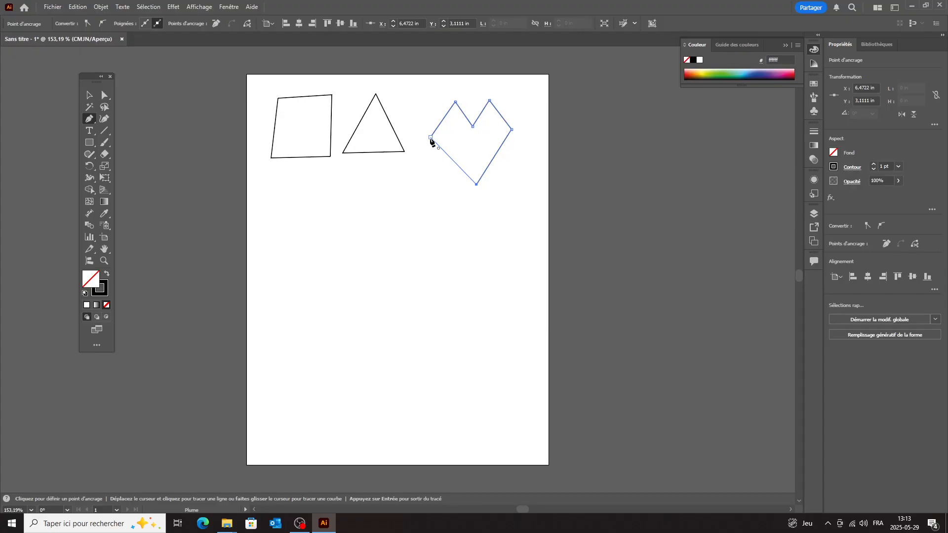
{"action": "left_click", "coordinate": [431, 137]}
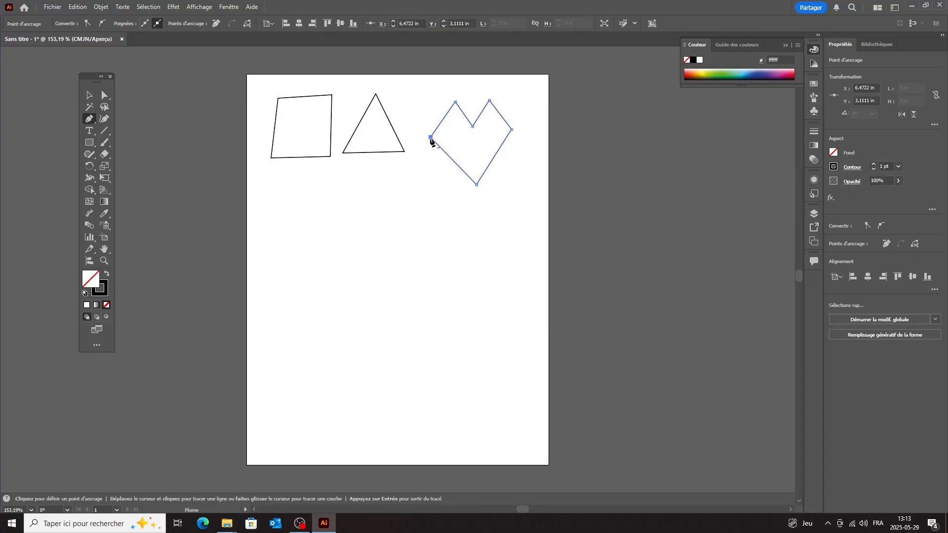
Step: Draw an open zigzag line about 4.5 in wide from four straight Pen segments, below the four-sided shape and triangle
{"action": "left_click", "coordinate": [267, 208]}
{"action": "left_click", "coordinate": [309, 180]}
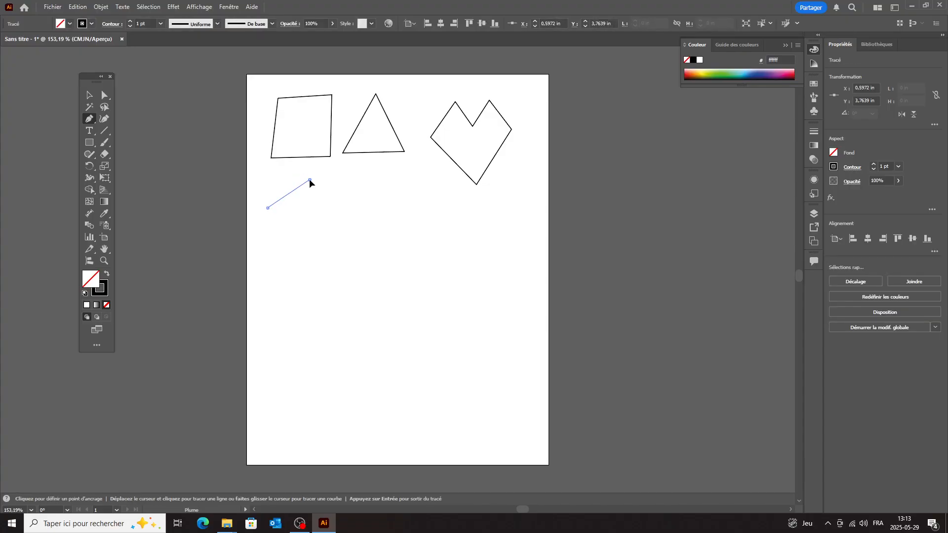
{"action": "left_click", "coordinate": [349, 204]}
{"action": "left_click", "coordinate": [387, 179]}
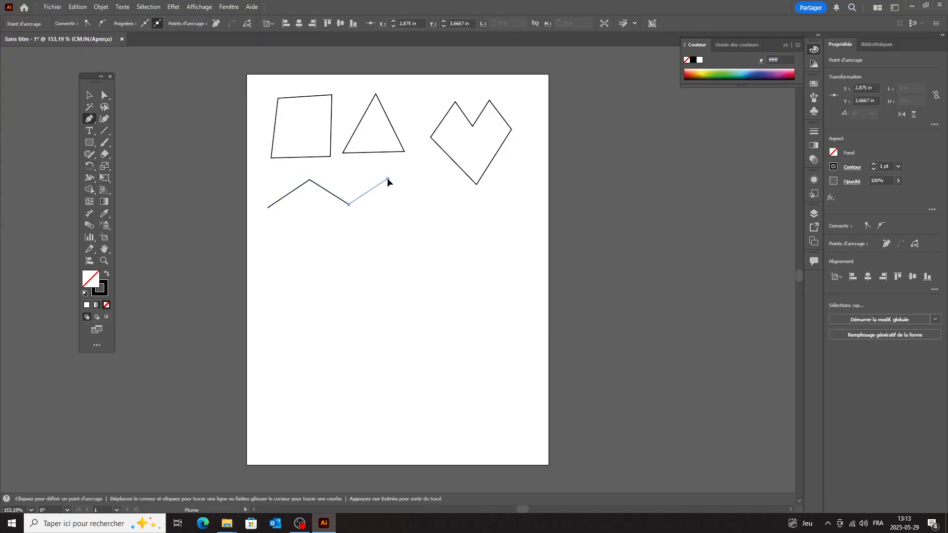
{"action": "left_click", "coordinate": [429, 202]}
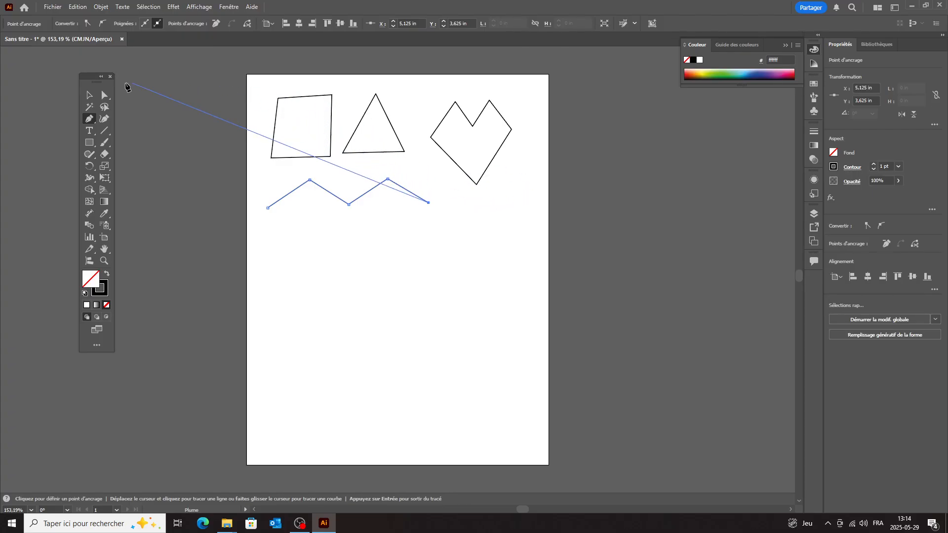
Step: Move the zigzag right and slightly down so it sits centred below the shapes, and nudge the triangle slightly up and right
{"action": "left_click", "coordinate": [90, 97]}
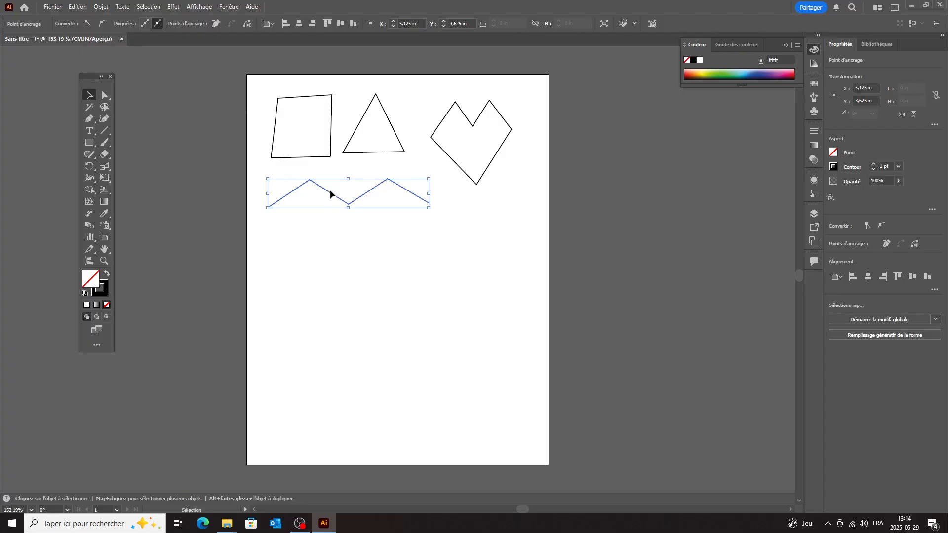
{"action": "left_click", "coordinate": [336, 203]}
{"action": "mouse_move", "coordinate": [333, 194]}
{"action": "left_mouse_down"}
{"action": "mouse_move", "coordinate": [340, 233]}
{"action": "mouse_move", "coordinate": [349, 197]}
{"action": "left_mouse_up"}
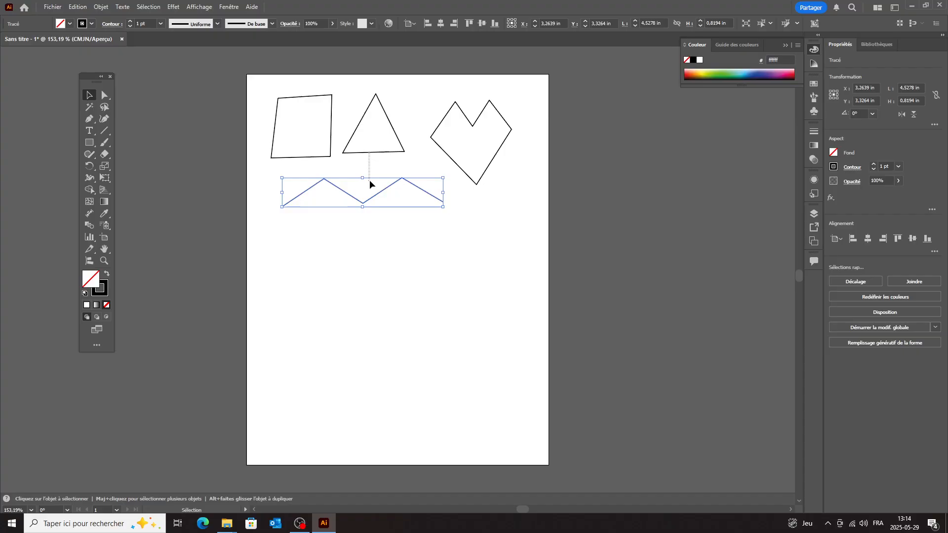
{"action": "left_click", "coordinate": [365, 152]}
{"action": "mouse_move", "coordinate": [357, 152]}
{"action": "left_mouse_down"}
{"action": "mouse_move", "coordinate": [484, 113]}
{"action": "mouse_move", "coordinate": [361, 150]}
{"action": "left_mouse_up"}
{"action": "left_click_drag", "start_coordinate": [381, 195], "coordinate": [406, 203]}
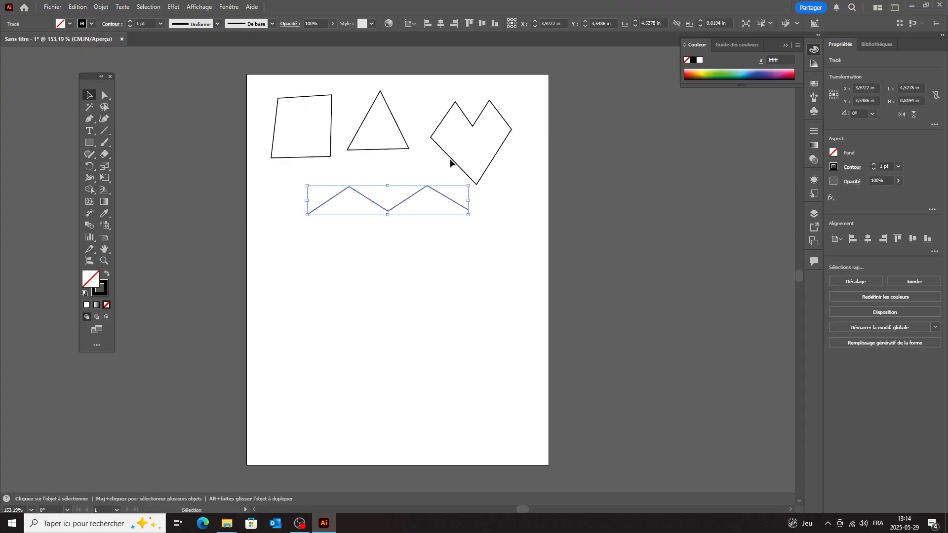
Step: Move the angular heart slightly up and left, clear of the zigzag, and leave nothing selected
{"action": "left_click", "coordinate": [485, 169]}
{"action": "left_click_drag", "start_coordinate": [487, 166], "coordinate": [481, 152]}
{"action": "left_click", "coordinate": [518, 196]}
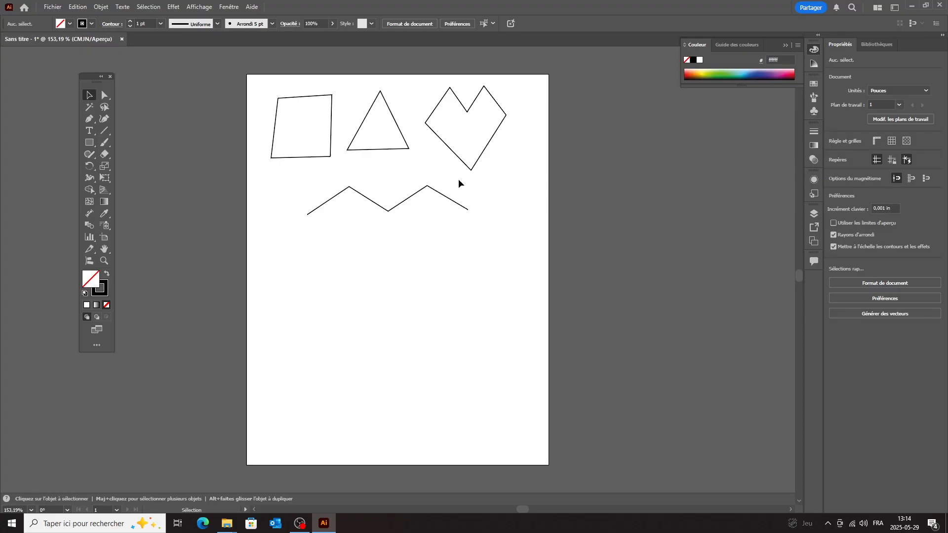
Step: Draw an open wavy line about 5.7 in wide from four smooth Pen anchors below the zigzag, and shift it slightly down and right
{"action": "left_click", "coordinate": [90, 120]}
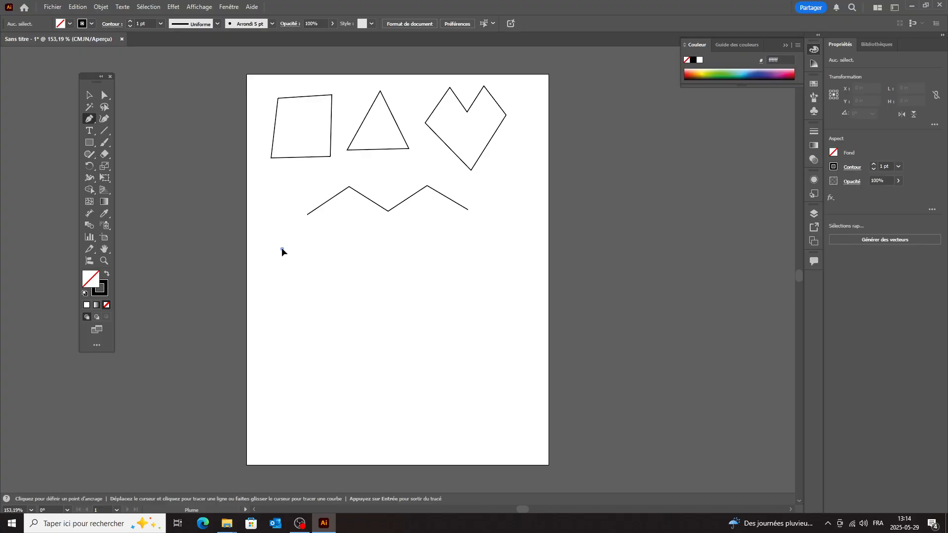
{"action": "left_click_drag", "start_coordinate": [282, 249], "coordinate": [307, 236]}
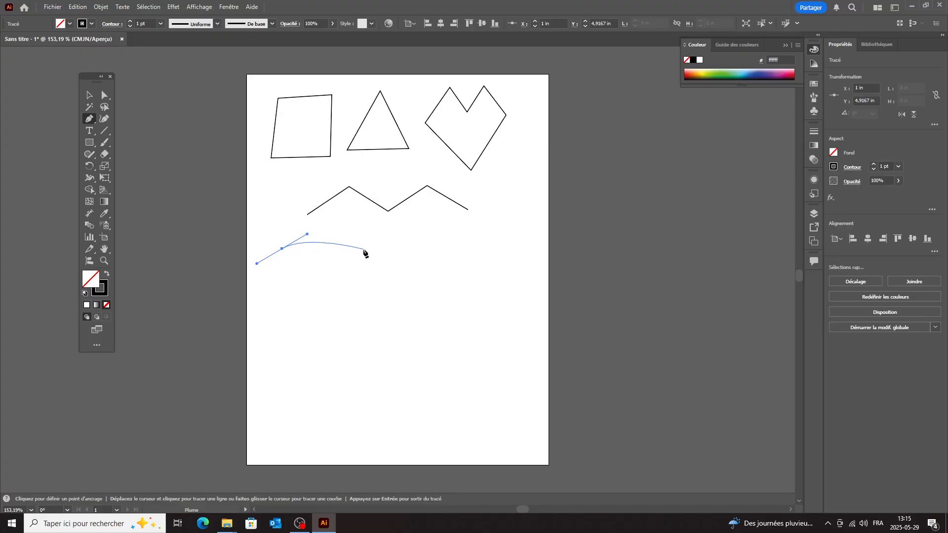
{"action": "left_click_drag", "start_coordinate": [364, 249], "coordinate": [382, 262]}
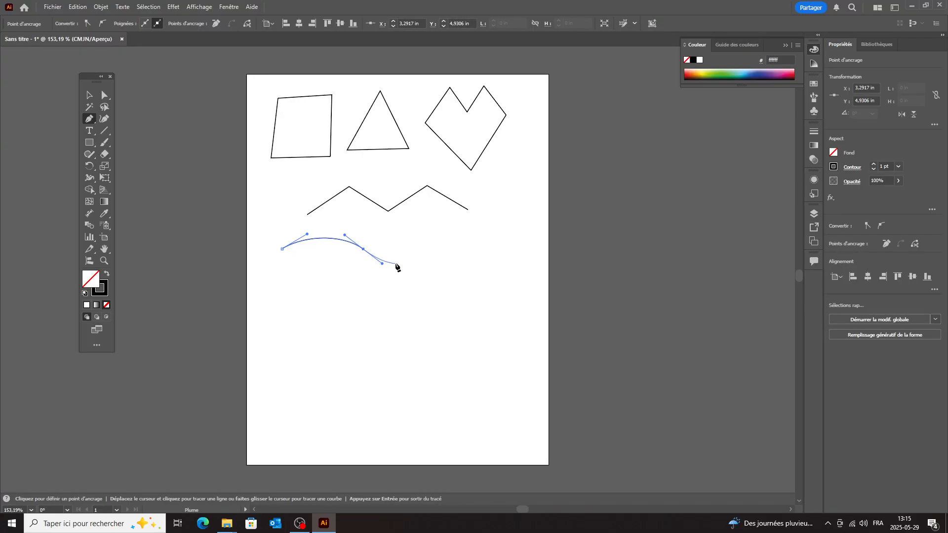
{"action": "left_click", "coordinate": [427, 243]}
{"action": "left_click_drag", "start_coordinate": [428, 242], "coordinate": [442, 227]}
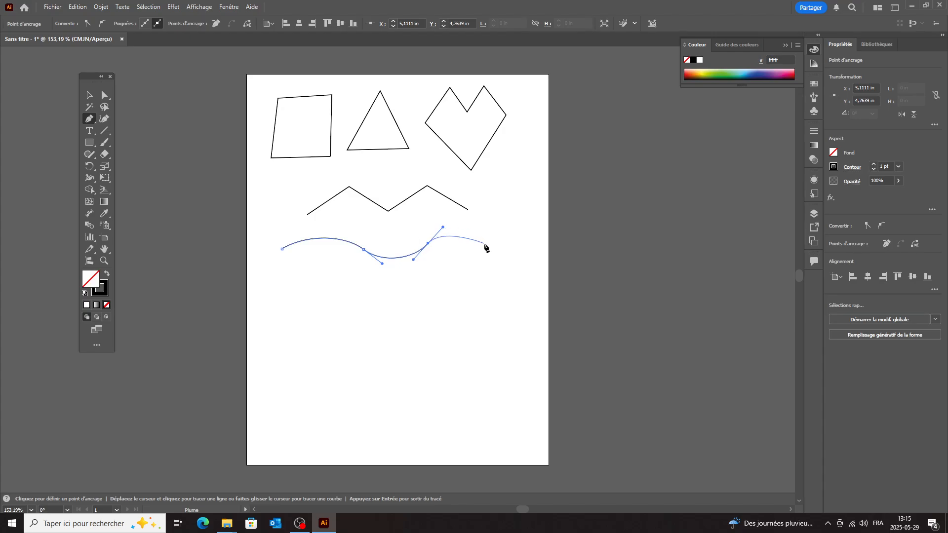
{"action": "left_click_drag", "start_coordinate": [484, 250], "coordinate": [497, 262]}
{"action": "left_click", "coordinate": [89, 97]}
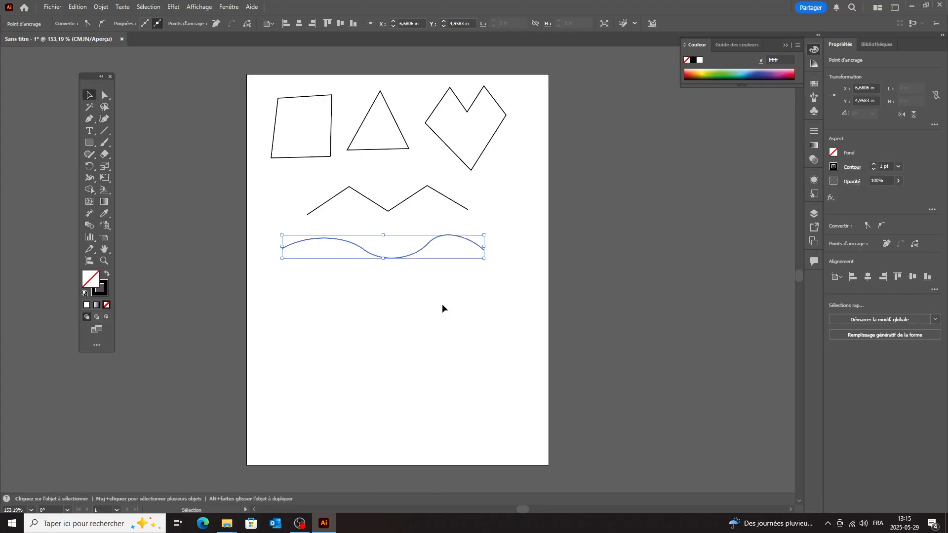
{"action": "left_click_drag", "start_coordinate": [422, 248], "coordinate": [437, 256]}
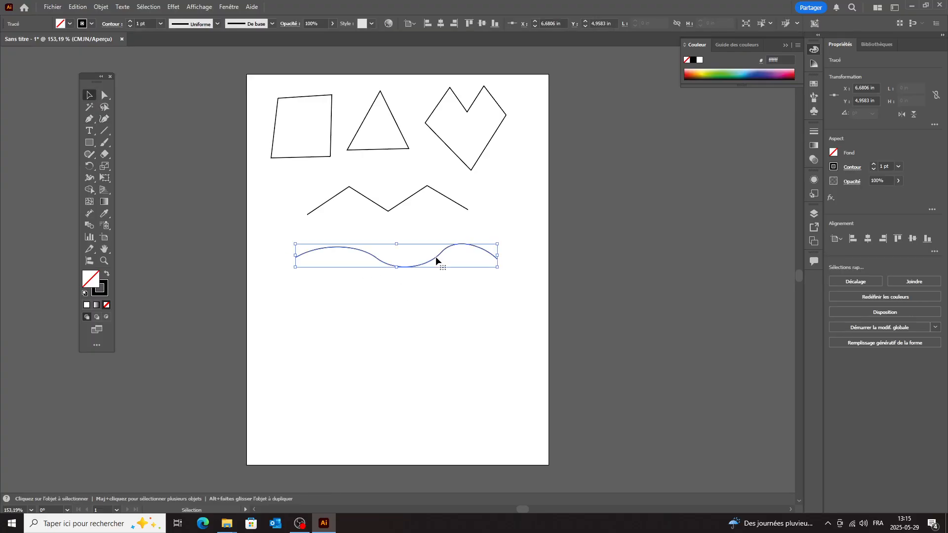
Step: Refine the wavy line with Direct Selection by lengthening the second anchor's left handle and adjusting the third anchor's lower handle
{"action": "left_click", "coordinate": [104, 98]}
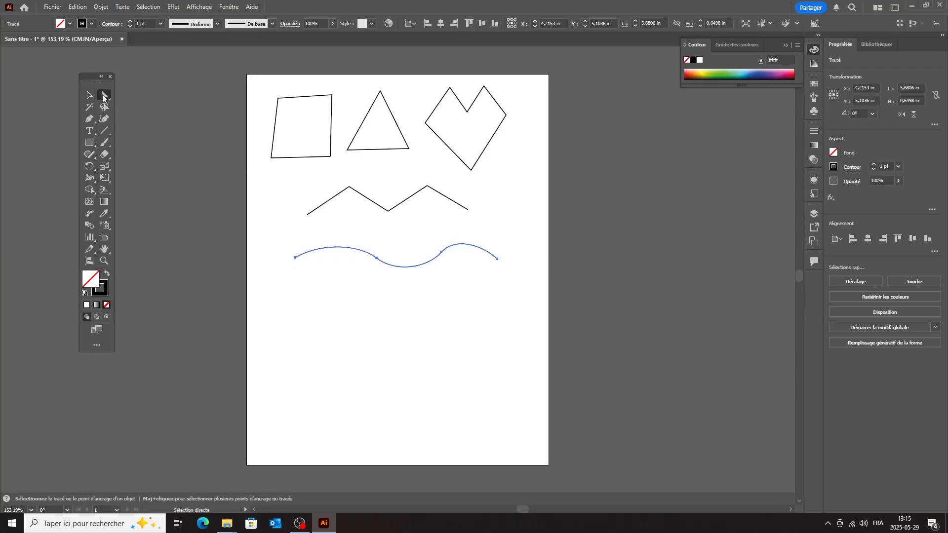
{"action": "left_click", "coordinate": [377, 259]}
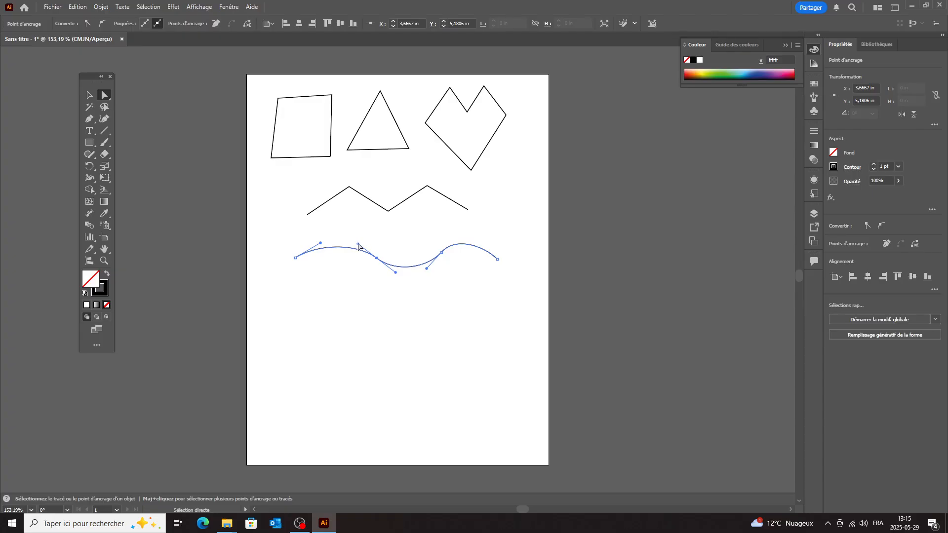
{"action": "mouse_move", "coordinate": [358, 246]}
{"action": "left_mouse_down"}
{"action": "mouse_move", "coordinate": [354, 300]}
{"action": "mouse_move", "coordinate": [353, 240]}
{"action": "left_mouse_up"}
{"action": "mouse_move", "coordinate": [428, 271]}
{"action": "left_mouse_down"}
{"action": "mouse_move", "coordinate": [449, 286]}
{"action": "mouse_move", "coordinate": [418, 258]}
{"action": "mouse_move", "coordinate": [432, 284]}
{"action": "mouse_move", "coordinate": [422, 269]}
{"action": "left_mouse_up"}
Step: Start an open Pen path below the wavy line with one curved segment followed by straight, right-angled notch segments
{"action": "left_click", "coordinate": [89, 119]}
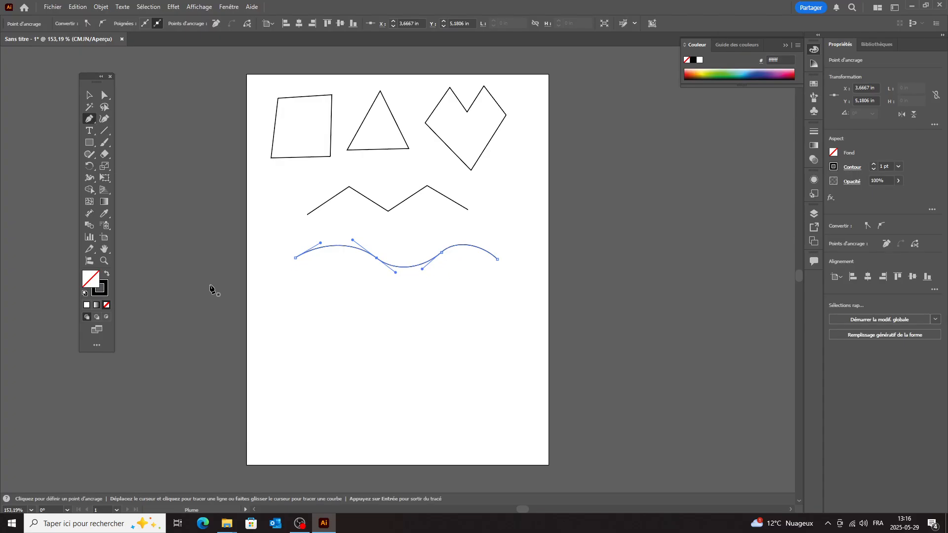
{"action": "left_click", "coordinate": [287, 296]}
{"action": "left_click_drag", "start_coordinate": [288, 296], "coordinate": [321, 278]}
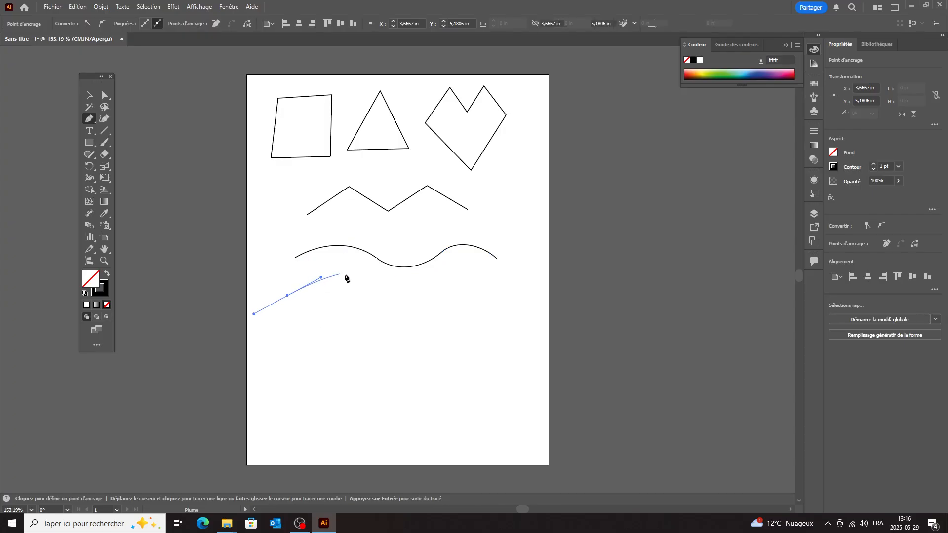
{"action": "left_click", "coordinate": [372, 297]}
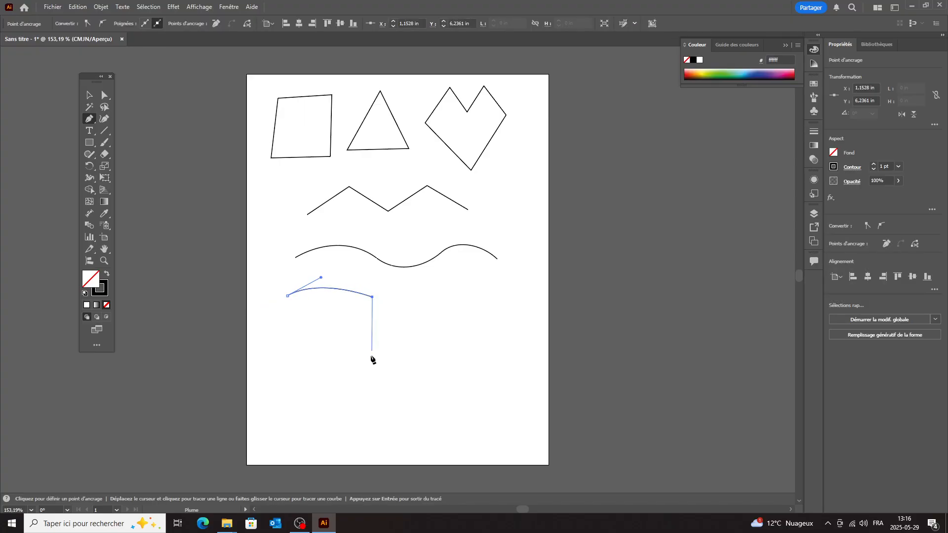
{"action": "left_click", "coordinate": [372, 313]}
{"action": "left_click", "coordinate": [393, 314]}
{"action": "left_click", "coordinate": [393, 296]}
{"action": "left_click", "coordinate": [414, 294]}
{"action": "left_click", "coordinate": [434, 310]}
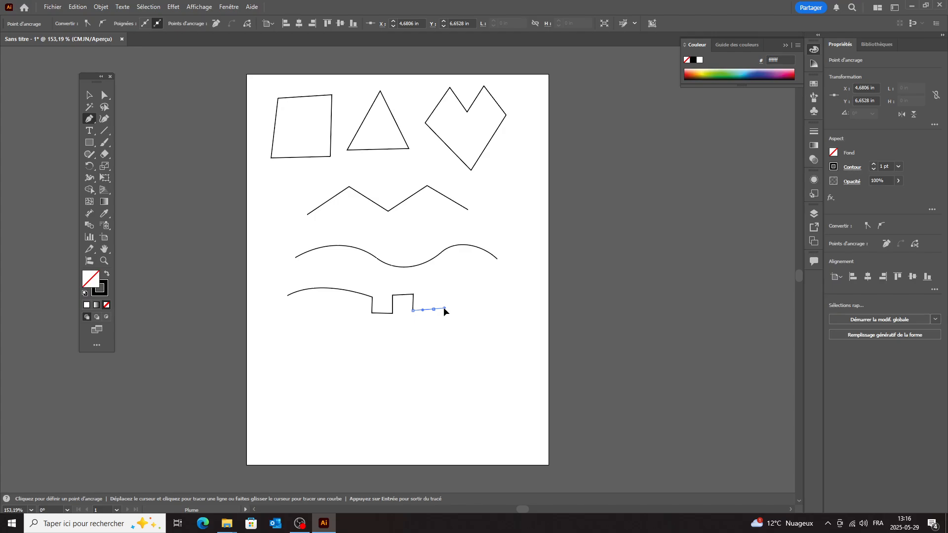
Step: Continue the path with a large rounded bend back to the left, a corner anchor, and a small arch at the end
{"action": "mouse_move", "coordinate": [463, 336]}
{"action": "left_mouse_down"}
{"action": "mouse_move", "coordinate": [464, 352]}
{"action": "mouse_move", "coordinate": [410, 362]}
{"action": "left_mouse_up"}
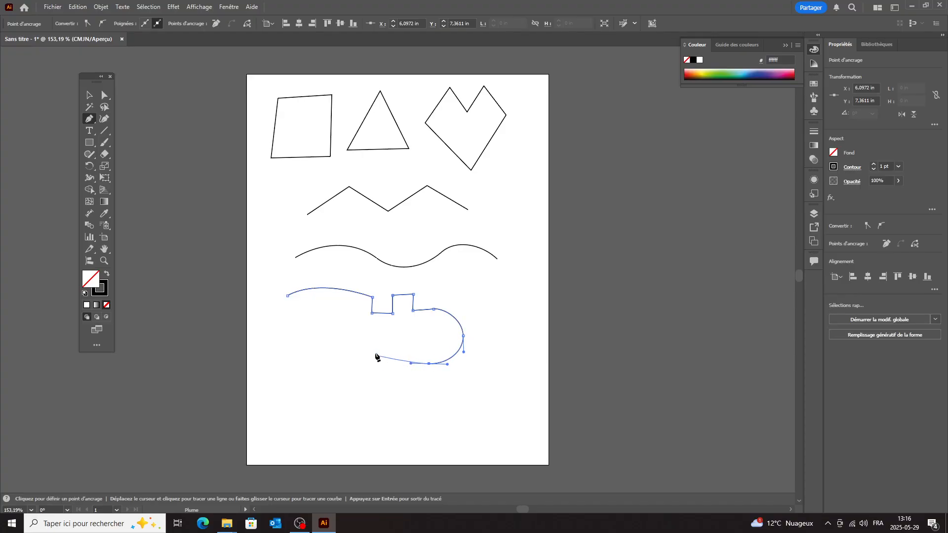
{"action": "left_click", "coordinate": [365, 342]}
{"action": "left_click_drag", "start_coordinate": [322, 329], "coordinate": [286, 349]}
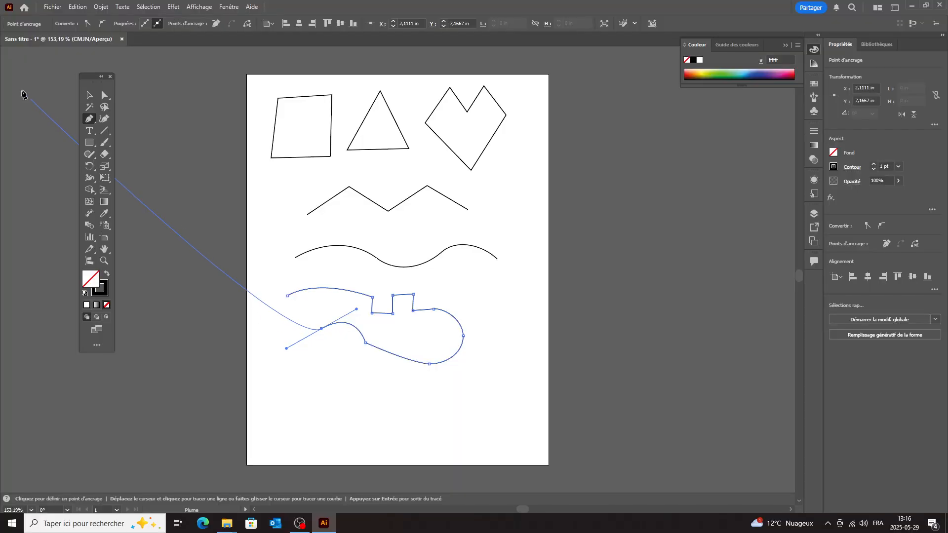
Step: Adjust the mixed path's curves by lengthening the rightmost anchor's upper handle and slightly shortening the handle at the arch's free end
{"action": "left_click", "coordinate": [104, 96]}
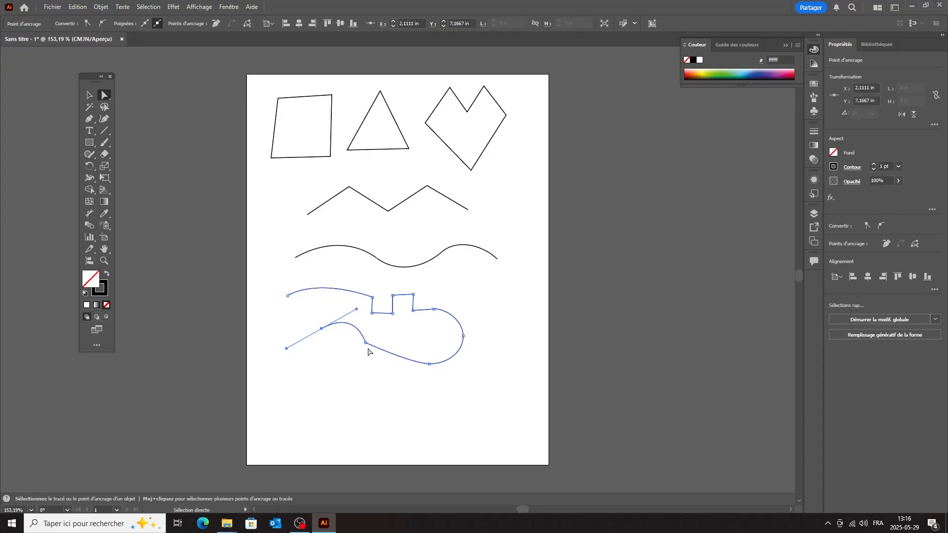
{"action": "left_click", "coordinate": [465, 337]}
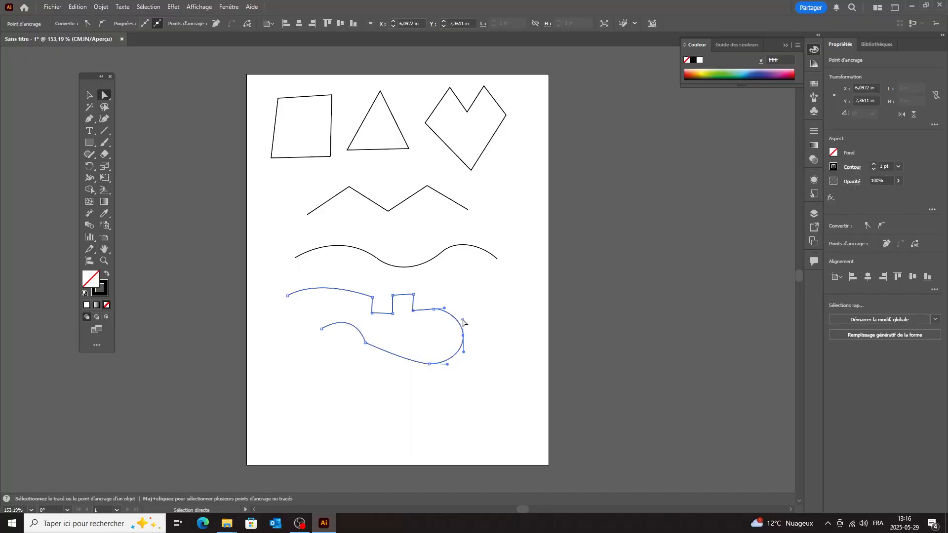
{"action": "mouse_move", "coordinate": [463, 320]}
{"action": "left_mouse_down"}
{"action": "mouse_move", "coordinate": [472, 325]}
{"action": "mouse_move", "coordinate": [454, 312]}
{"action": "mouse_move", "coordinate": [463, 319]}
{"action": "left_mouse_up"}
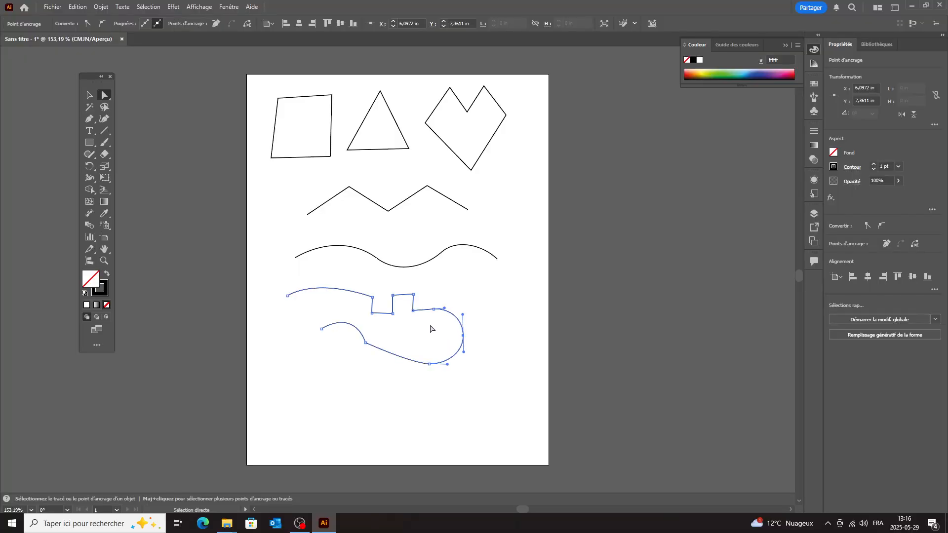
{"action": "left_click", "coordinate": [365, 343]}
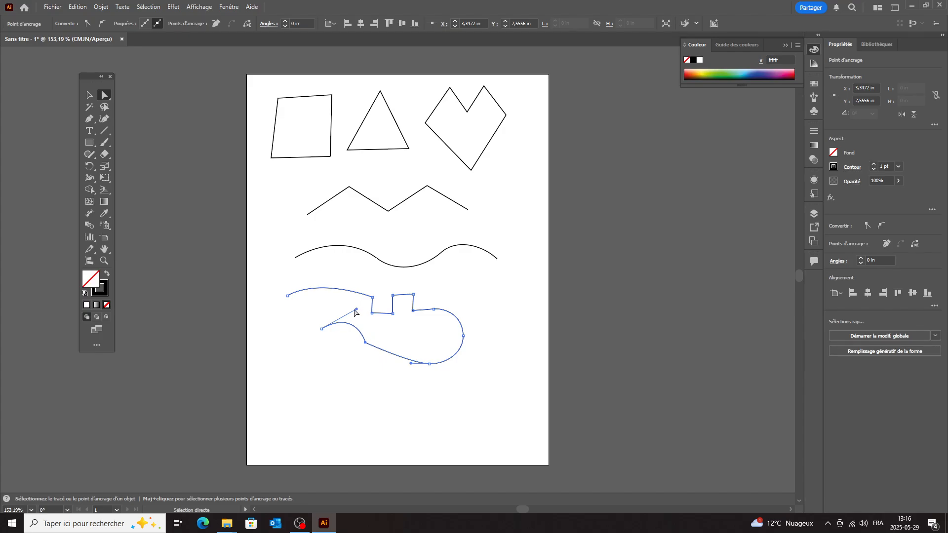
{"action": "left_click", "coordinate": [357, 320]}
{"action": "left_click", "coordinate": [356, 326]}
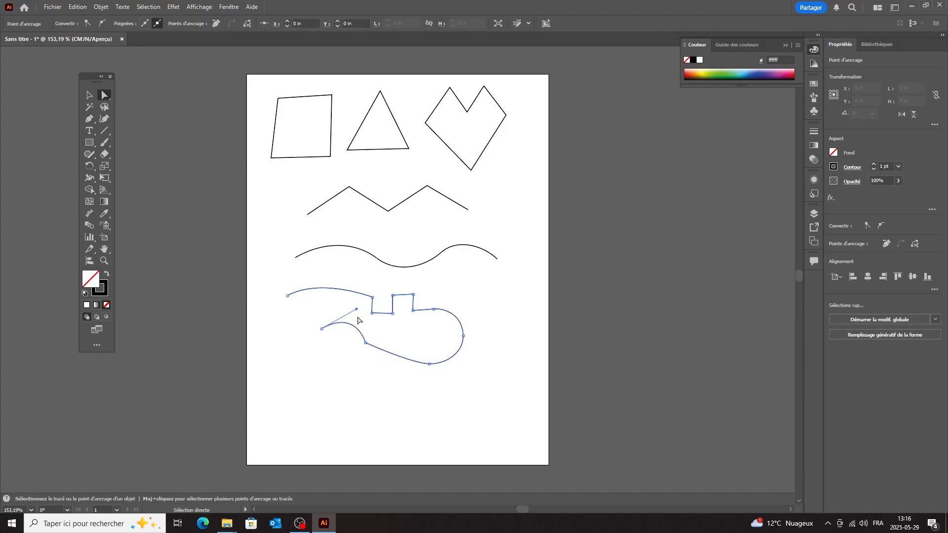
{"action": "mouse_move", "coordinate": [357, 309]}
{"action": "left_mouse_down"}
{"action": "mouse_move", "coordinate": [334, 376]}
{"action": "mouse_move", "coordinate": [353, 331]}
{"action": "mouse_move", "coordinate": [346, 368]}
{"action": "mouse_move", "coordinate": [346, 309]}
{"action": "mouse_move", "coordinate": [351, 357]}
{"action": "mouse_move", "coordinate": [353, 311]}
{"action": "left_mouse_up"}
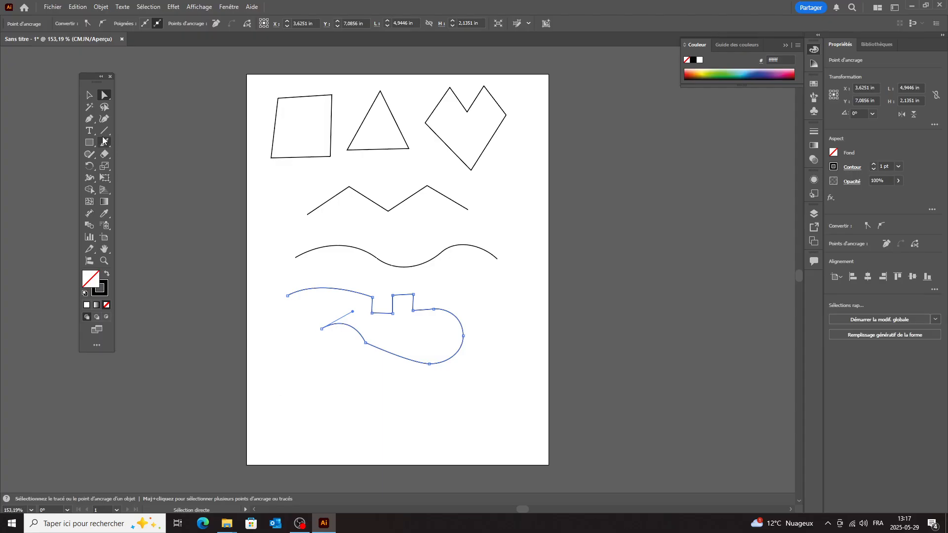
Step: Draw a second open wavy line about 5 in wide from four smooth Pen anchors near the bottom of the page
{"action": "left_click", "coordinate": [89, 121]}
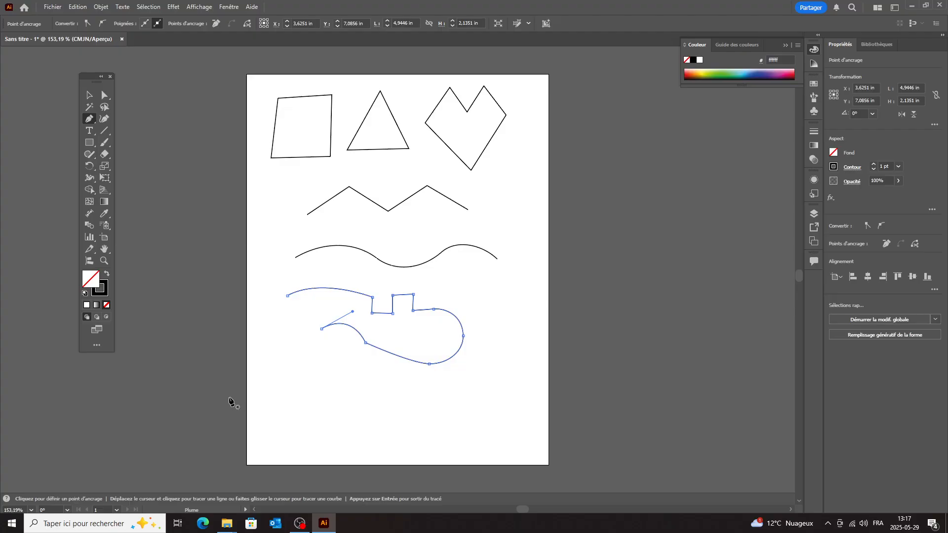
{"action": "left_click", "coordinate": [293, 403]}
{"action": "left_click_drag", "start_coordinate": [317, 386], "coordinate": [491, 415]}
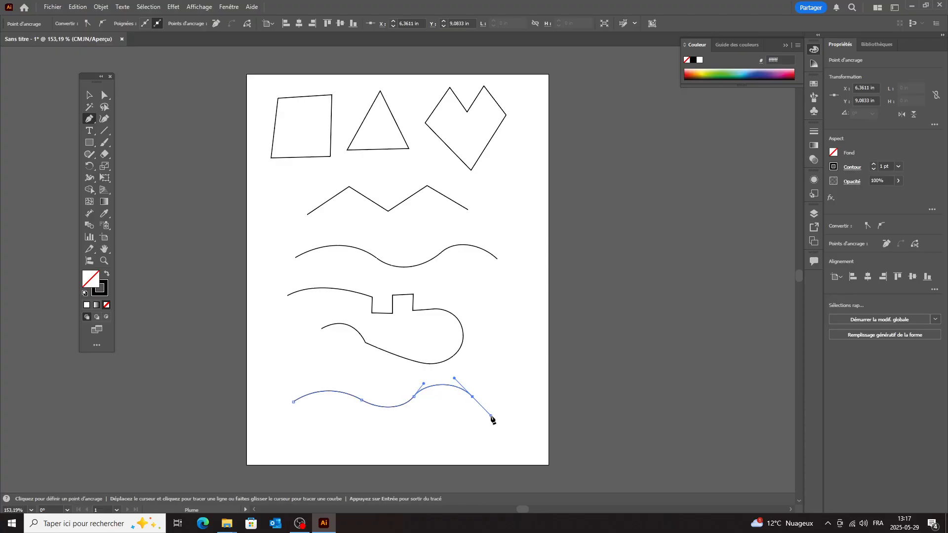
Step: Shorten the upper handle of the bottom wavy line's third anchor with Direct Selection, and deselect the line
{"action": "left_click", "coordinate": [104, 95]}
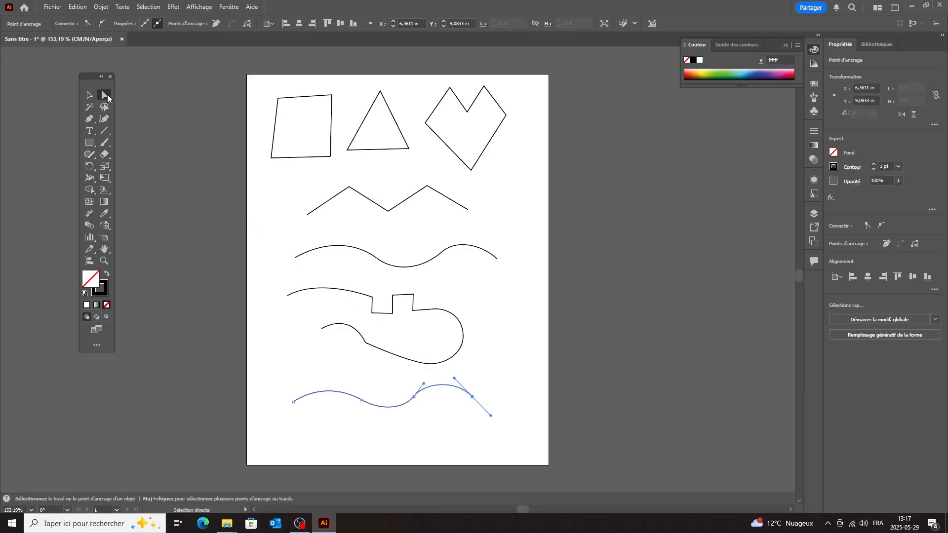
{"action": "left_click", "coordinate": [413, 397]}
{"action": "left_click_drag", "start_coordinate": [423, 384], "coordinate": [423, 388]}
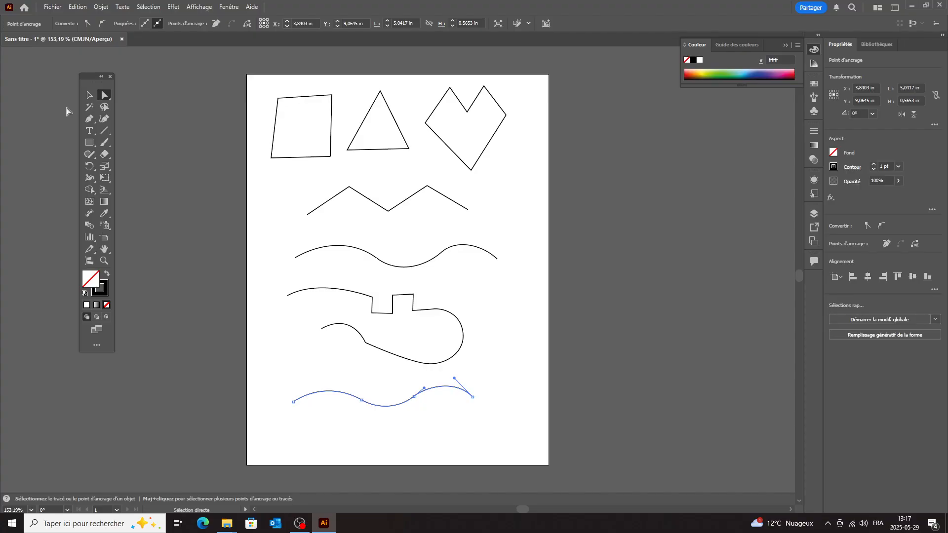
{"action": "left_click", "coordinate": [89, 95]}
{"action": "left_click", "coordinate": [212, 96]}
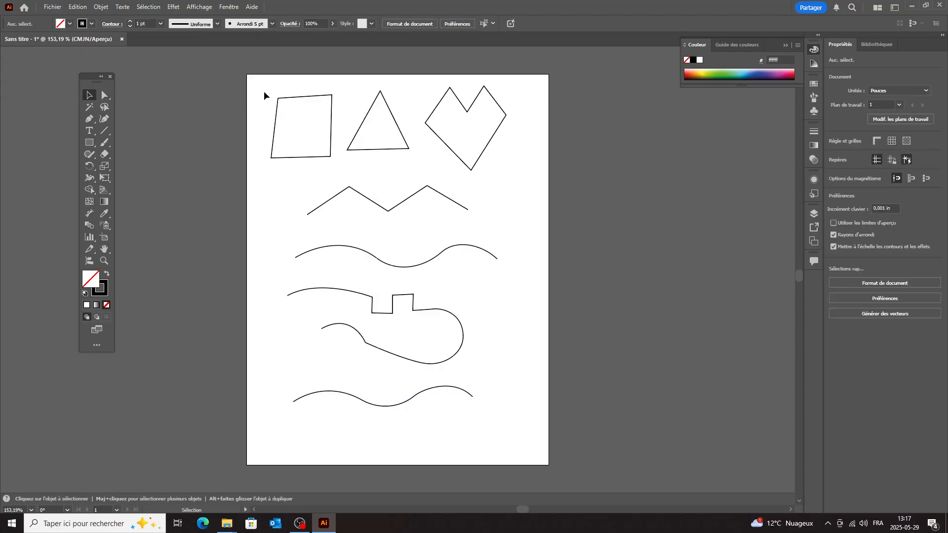
Step: Select all the practice shapes and lines on the page and delete them
{"action": "mouse_move", "coordinate": [259, 79]}
{"action": "left_mouse_down"}
{"action": "mouse_move", "coordinate": [511, 375]}
{"action": "mouse_move", "coordinate": [531, 433]}
{"action": "mouse_move", "coordinate": [270, 79]}
{"action": "left_mouse_up"}
{"action": "scroll", "coordinate": [267, 82], "scroll_direction": "up", "scroll_amount": 2}
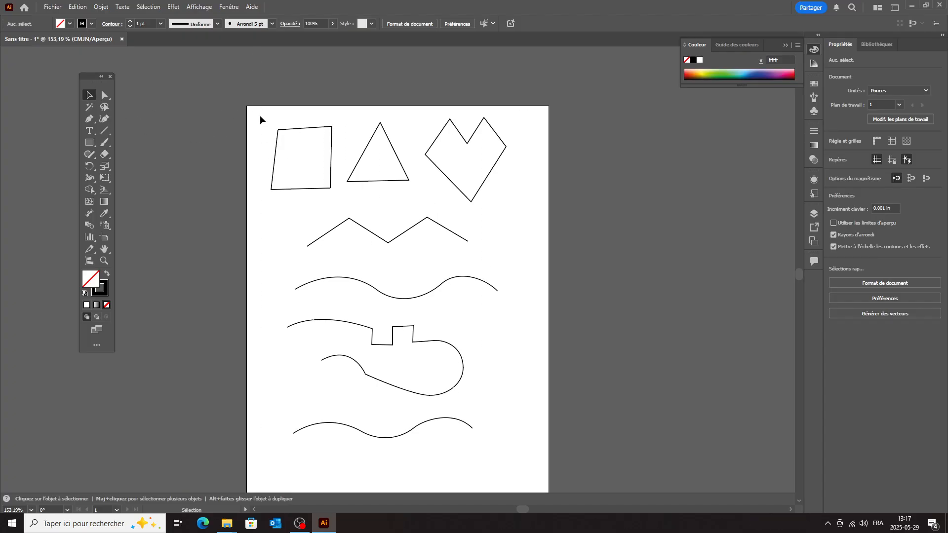
{"action": "left_click_drag", "start_coordinate": [260, 114], "coordinate": [526, 457]}
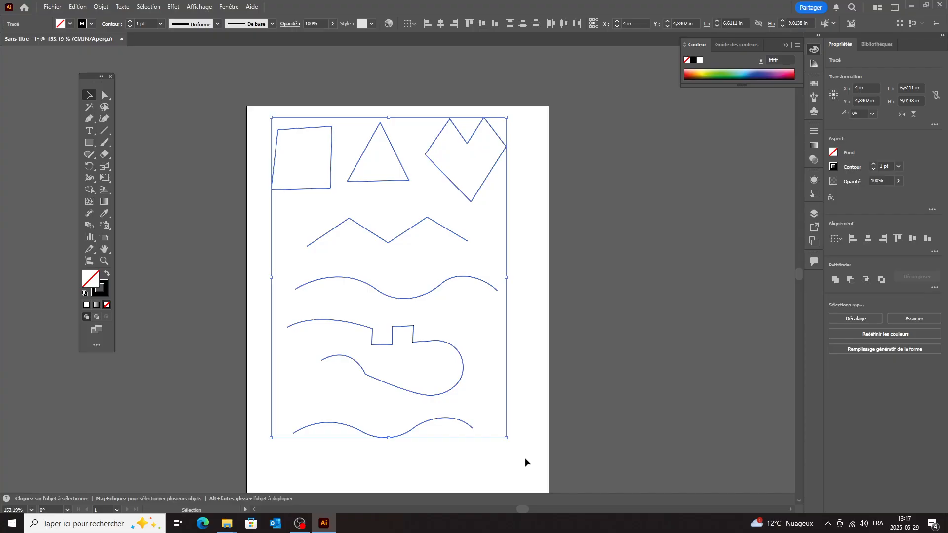
{"action": "key", "text": "Delete"}
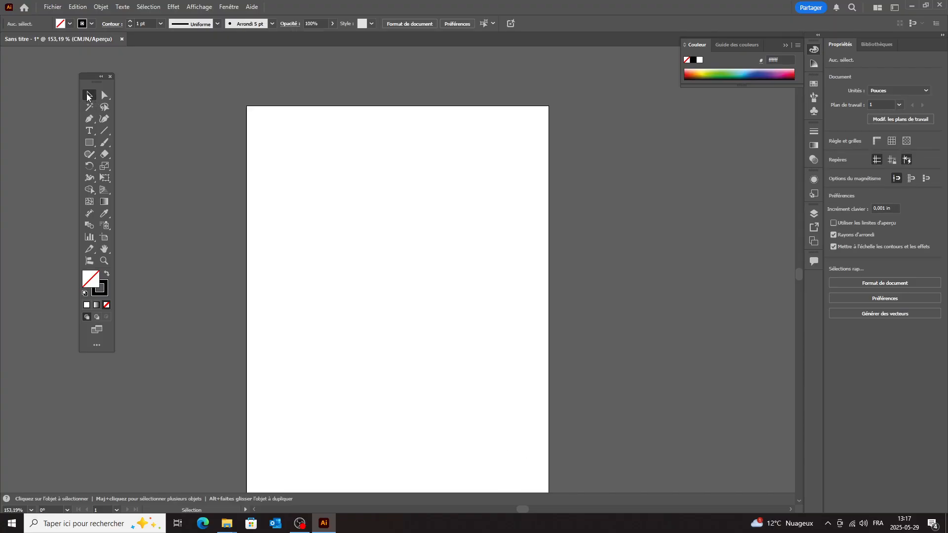
Step: Draw a closed circle-like shape about 2.5 in wide from four smooth Pen anchors near the top of the page
{"action": "left_click", "coordinate": [85, 117]}
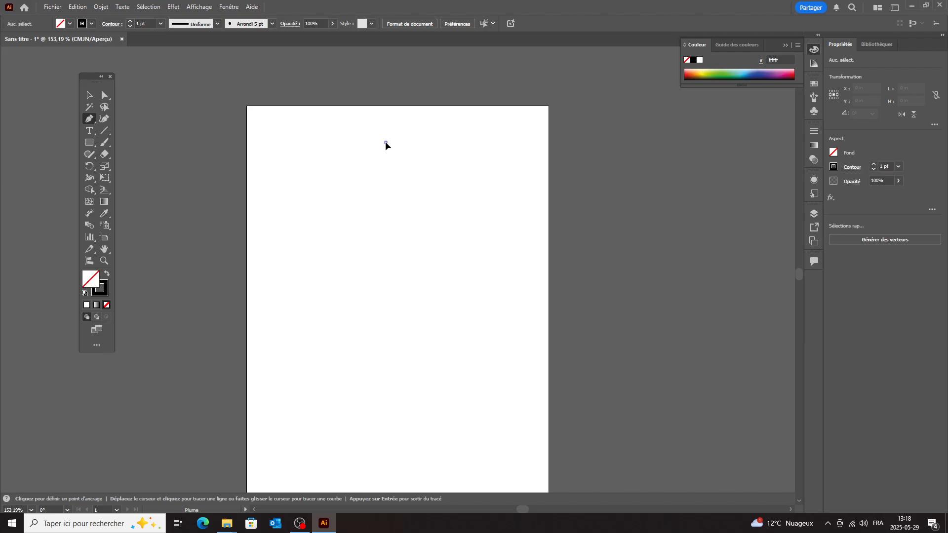
{"action": "mouse_move", "coordinate": [385, 143]}
{"action": "left_mouse_down"}
{"action": "mouse_move", "coordinate": [408, 143]}
{"action": "mouse_move", "coordinate": [406, 132]}
{"action": "mouse_move", "coordinate": [402, 142]}
{"action": "left_mouse_up"}
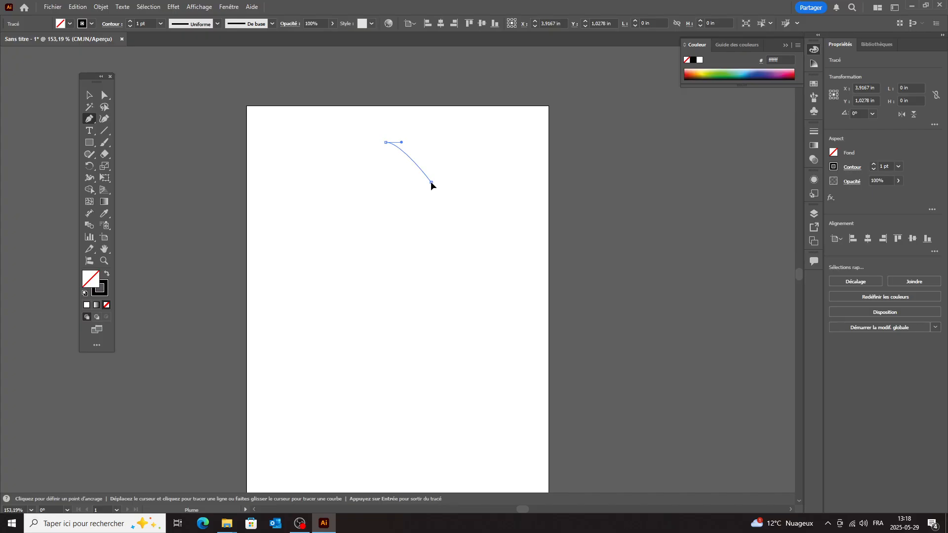
{"action": "left_click_drag", "start_coordinate": [431, 182], "coordinate": [432, 202]}
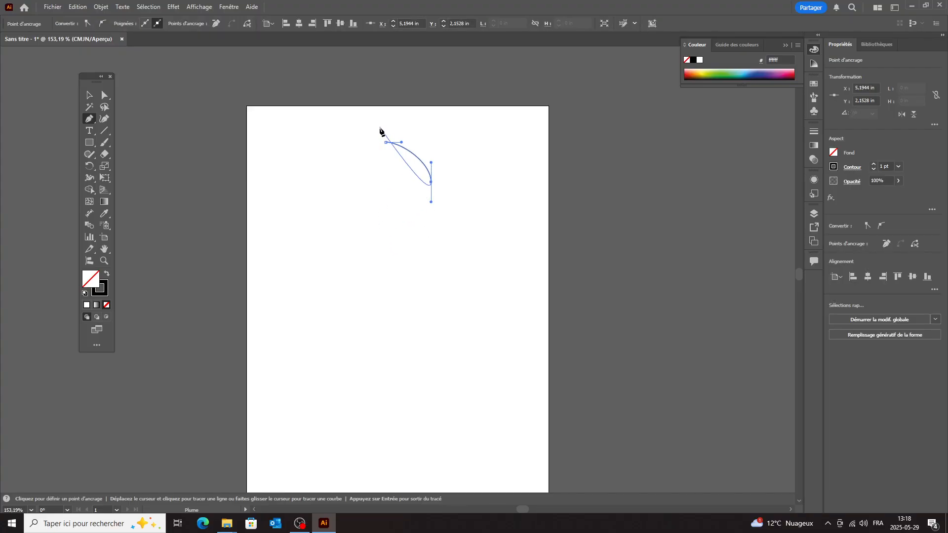
{"action": "left_click", "coordinate": [388, 227]}
{"action": "left_click_drag", "start_coordinate": [387, 225], "coordinate": [363, 227]}
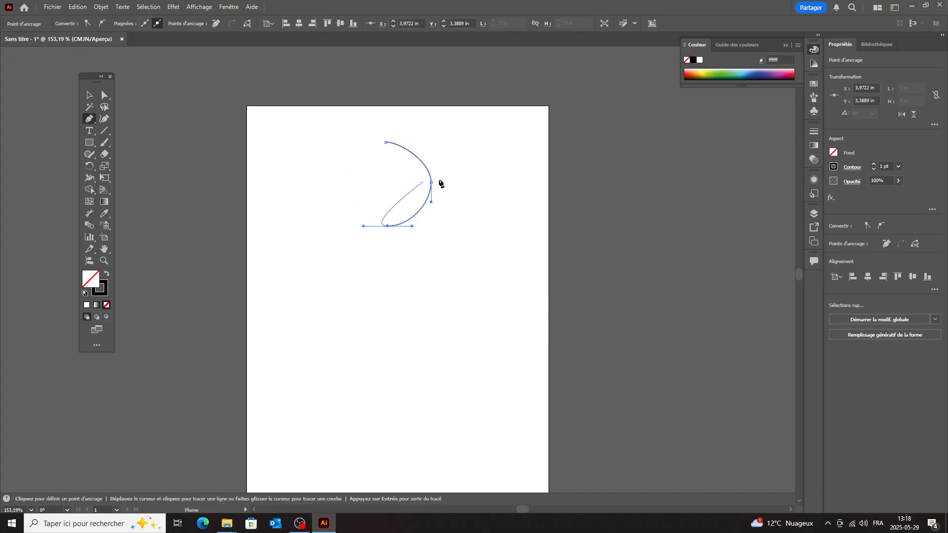
{"action": "left_click", "coordinate": [341, 182]}
{"action": "left_click_drag", "start_coordinate": [341, 182], "coordinate": [343, 159]}
{"action": "left_click", "coordinate": [386, 145]}
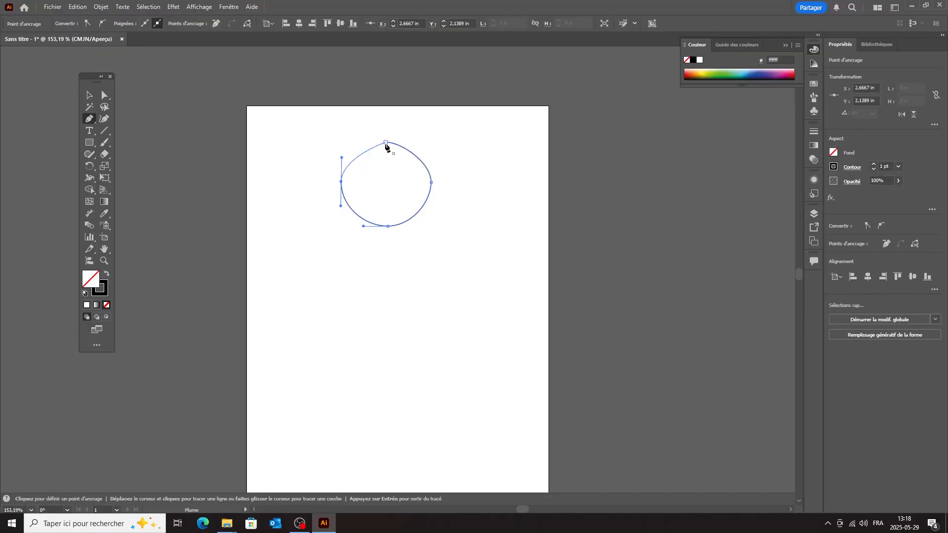
{"action": "left_click_drag", "start_coordinate": [386, 144], "coordinate": [409, 146]}
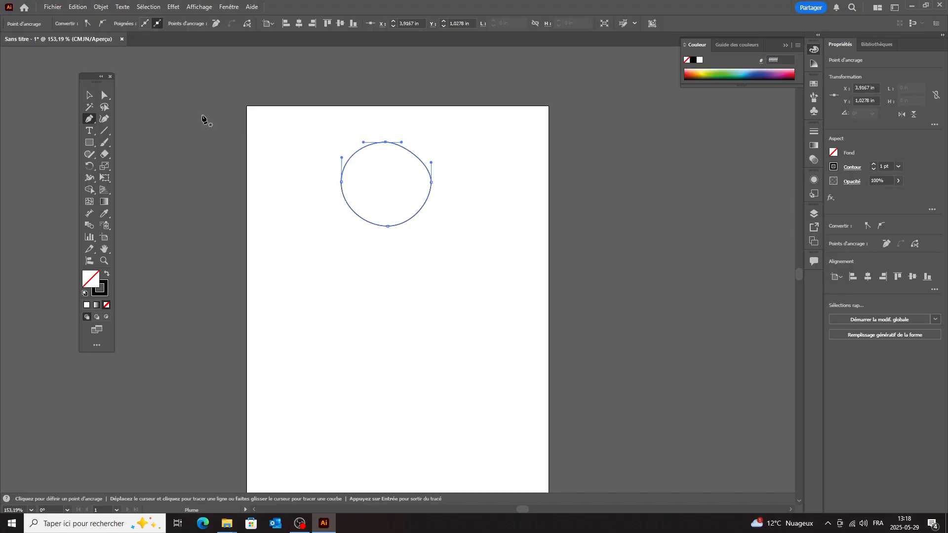
Step: Refine the circle's curvature with Direct Selection by adjusting the handles of its right, top and left anchors
{"action": "left_click", "coordinate": [104, 95]}
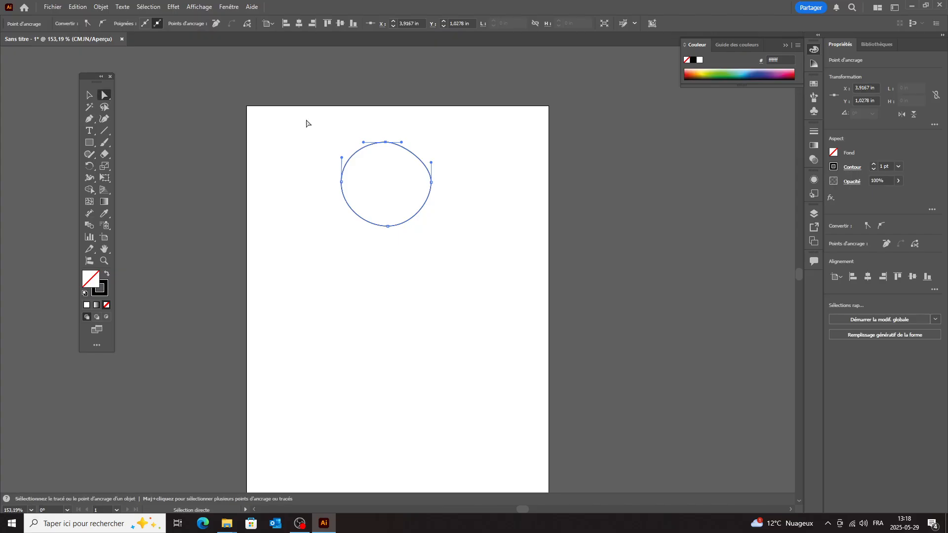
{"action": "left_click", "coordinate": [431, 182]}
{"action": "left_click_drag", "start_coordinate": [431, 163], "coordinate": [398, 146]}
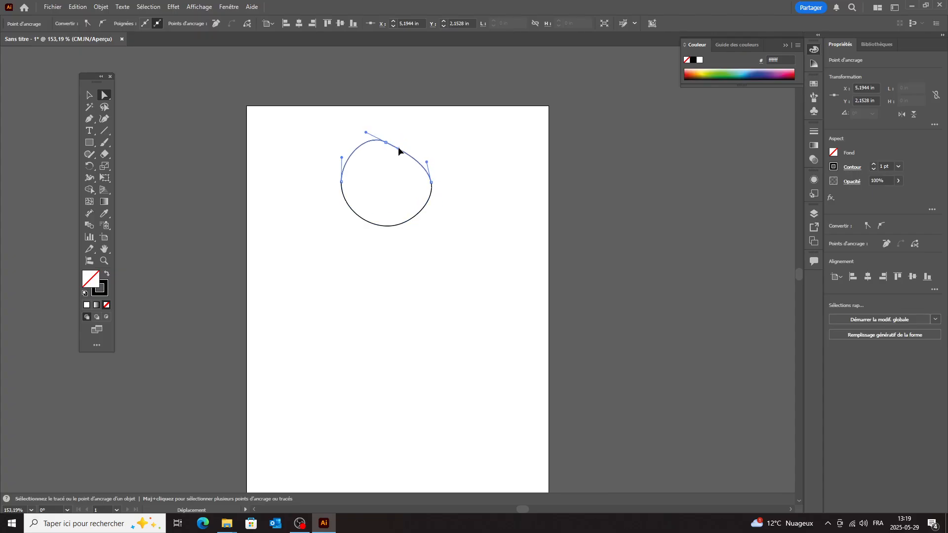
{"action": "left_click", "coordinate": [342, 180]}
{"action": "mouse_move", "coordinate": [343, 159]}
{"action": "left_mouse_down"}
{"action": "mouse_move", "coordinate": [297, 172]}
{"action": "mouse_move", "coordinate": [344, 159]}
{"action": "mouse_move", "coordinate": [351, 169]}
{"action": "mouse_move", "coordinate": [340, 156]}
{"action": "left_mouse_up"}
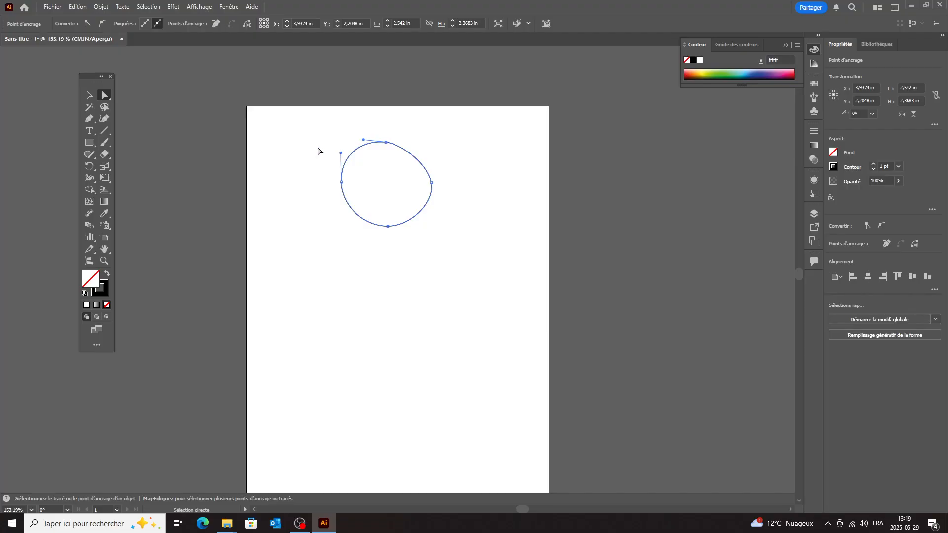
Step: Draw a second closed Pen shape about 2.1 in tall below the circle, with smooth top and bottom anchors and corner anchors on both sides
{"action": "left_click", "coordinate": [89, 119]}
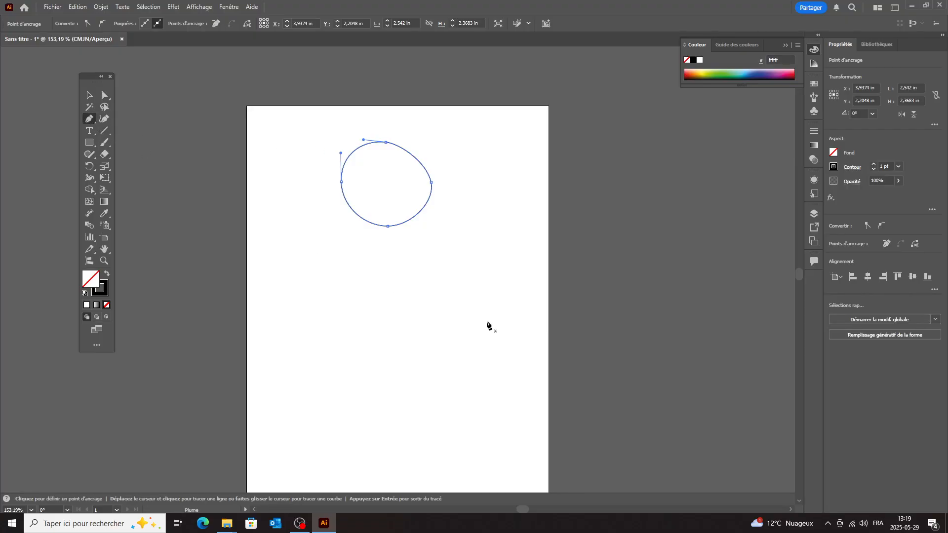
{"action": "left_click", "coordinate": [389, 279], "text": "ctrl"}
{"action": "left_click_drag", "start_coordinate": [389, 279], "coordinate": [425, 277]}
{"action": "left_click", "coordinate": [433, 312]}
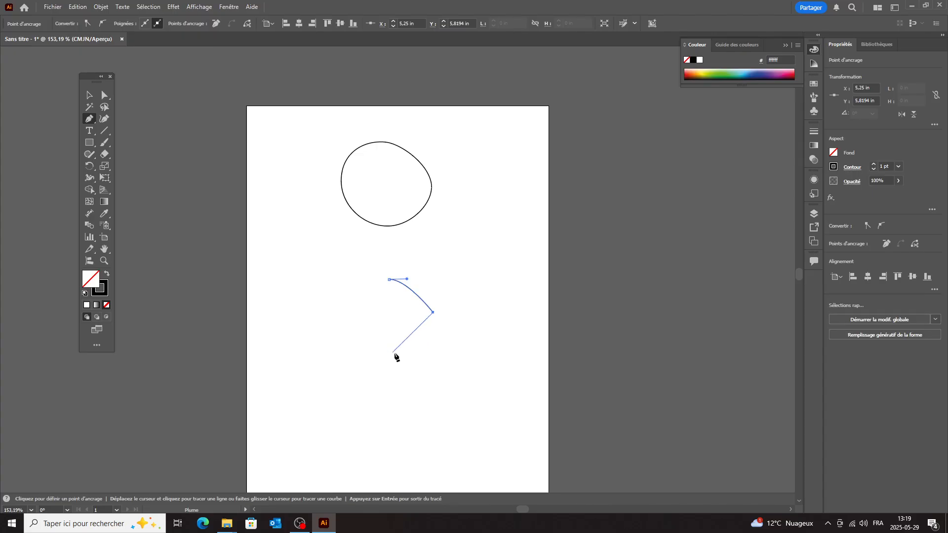
{"action": "left_click_drag", "start_coordinate": [393, 353], "coordinate": [351, 354]}
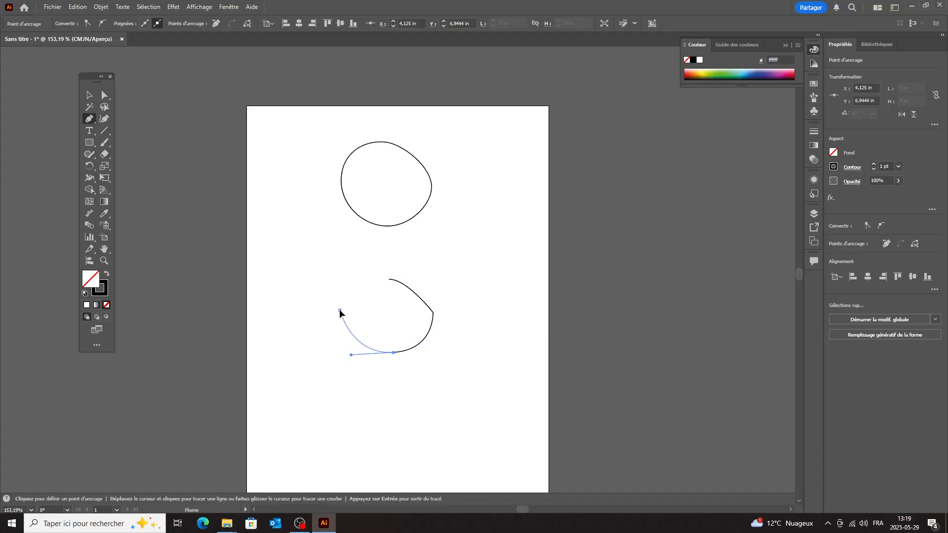
{"action": "left_click", "coordinate": [340, 311]}
{"action": "left_click_drag", "start_coordinate": [389, 280], "coordinate": [418, 283]}
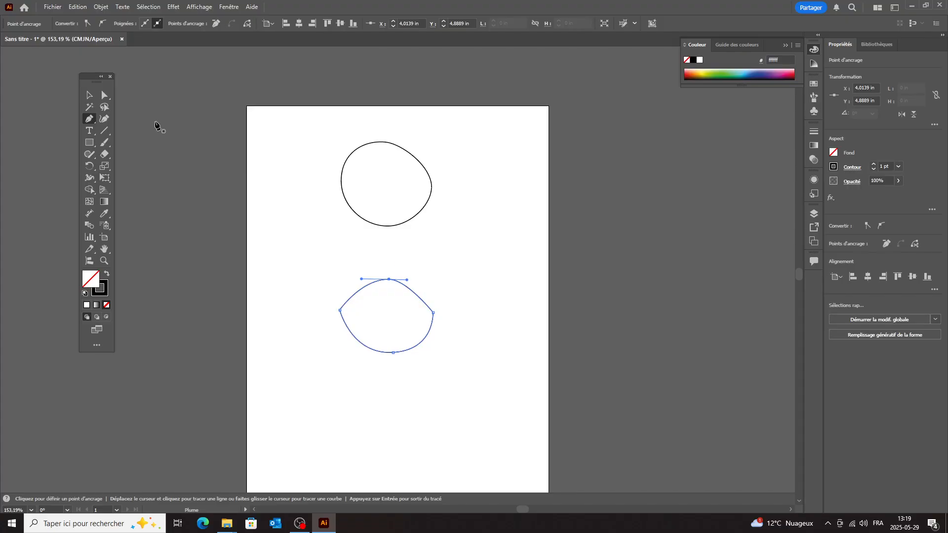
Step: Tilt the handles of the lower shape's bottom anchor slightly with Direct Selection, and move its left anchor slightly inward and down
{"action": "left_click", "coordinate": [104, 94]}
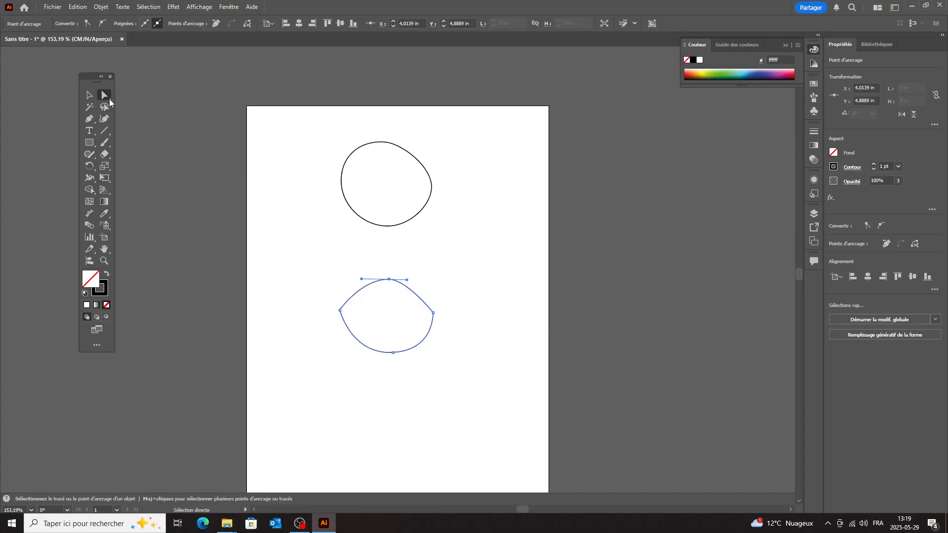
{"action": "left_click", "coordinate": [434, 313]}
{"action": "mouse_move", "coordinate": [436, 354]}
{"action": "left_mouse_down"}
{"action": "mouse_move", "coordinate": [428, 385]}
{"action": "mouse_move", "coordinate": [432, 330]}
{"action": "mouse_move", "coordinate": [431, 372]}
{"action": "mouse_move", "coordinate": [429, 352]}
{"action": "left_mouse_up"}
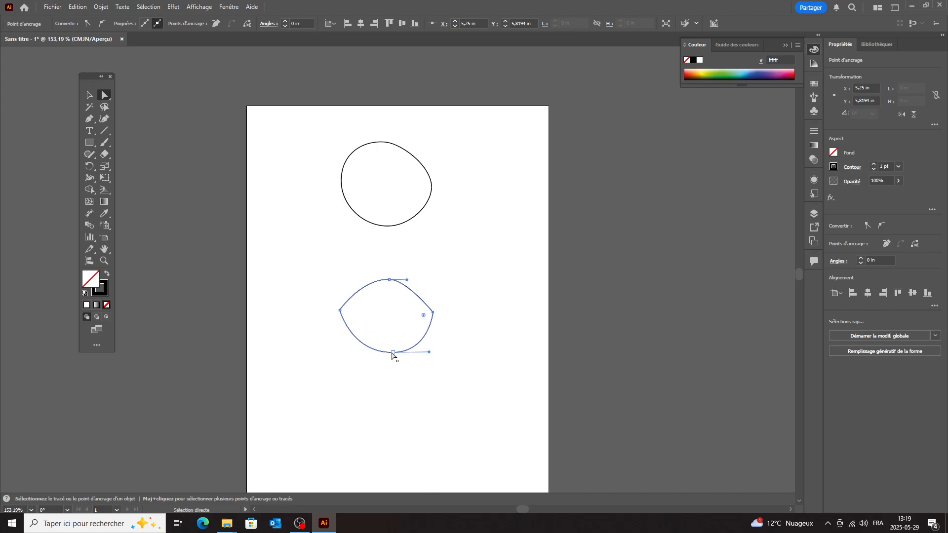
{"action": "left_click", "coordinate": [394, 353]}
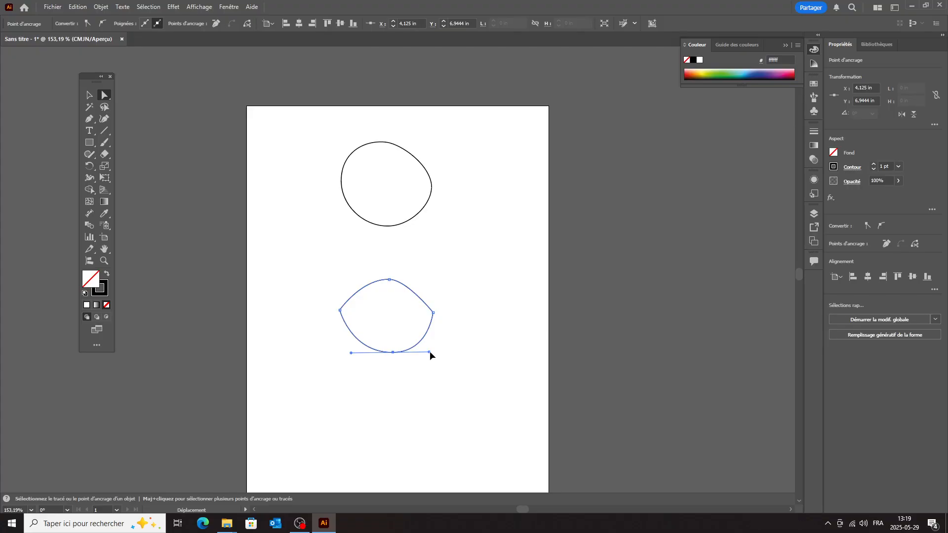
{"action": "mouse_move", "coordinate": [429, 353]}
{"action": "left_mouse_down"}
{"action": "mouse_move", "coordinate": [420, 373]}
{"action": "mouse_move", "coordinate": [425, 347]}
{"action": "left_mouse_up"}
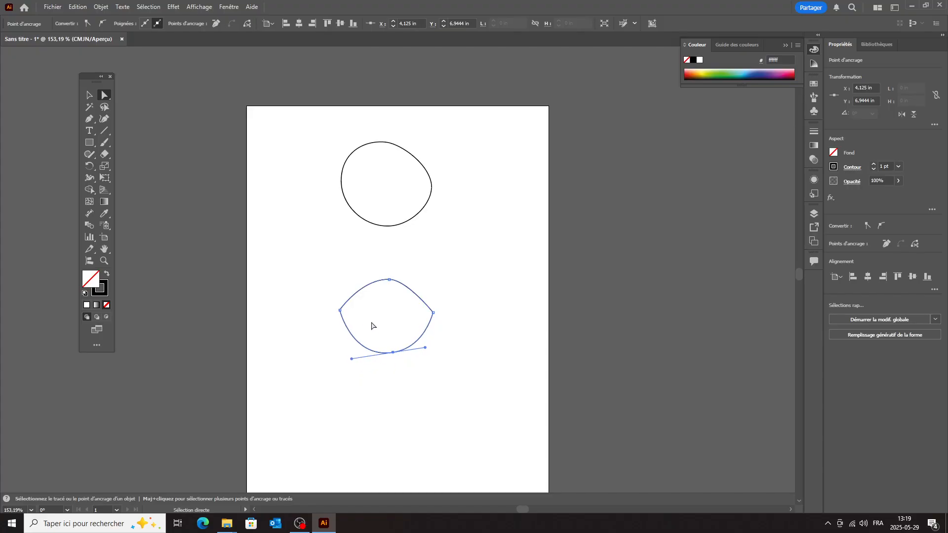
{"action": "left_click_drag", "start_coordinate": [339, 310], "coordinate": [343, 316]}
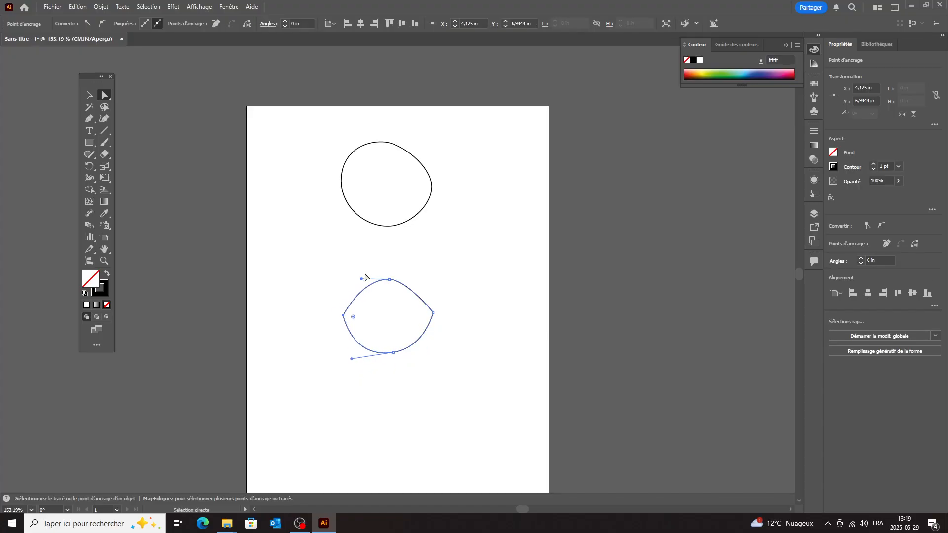
Step: Round off the lower shape by lengthening both handles of its top anchor and the right handle of its bottom anchor
{"action": "left_click", "coordinate": [343, 315]}
{"action": "left_click", "coordinate": [411, 289]}
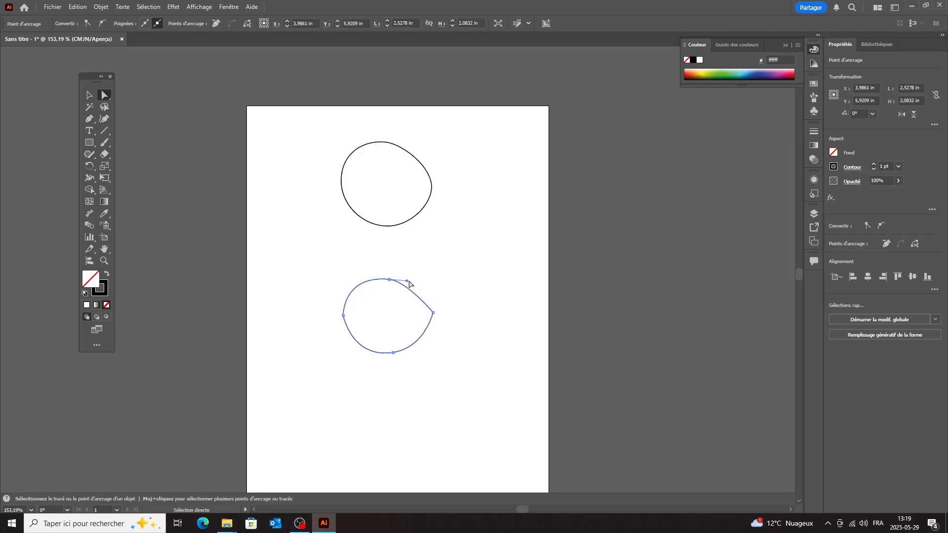
{"action": "left_click", "coordinate": [423, 283]}
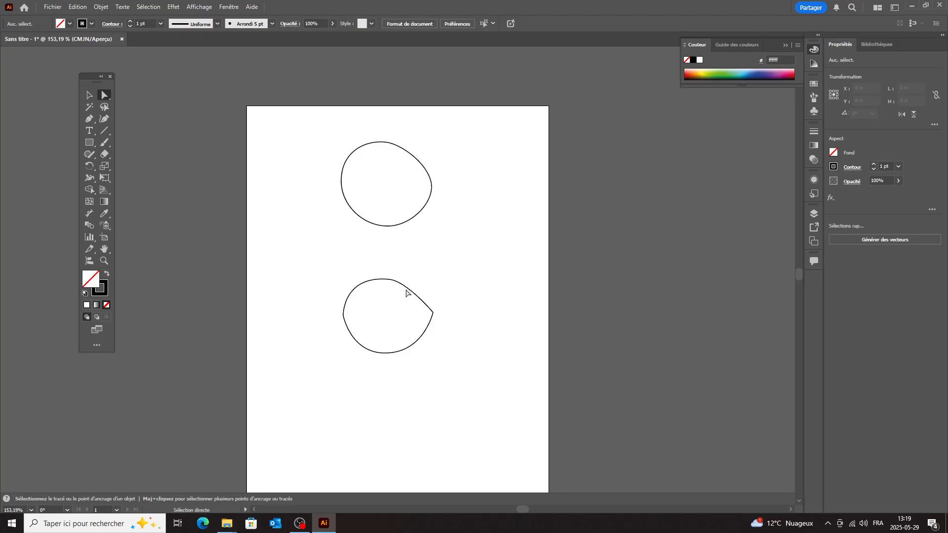
{"action": "left_click", "coordinate": [405, 293]}
{"action": "left_click_drag", "start_coordinate": [410, 284], "coordinate": [433, 280]}
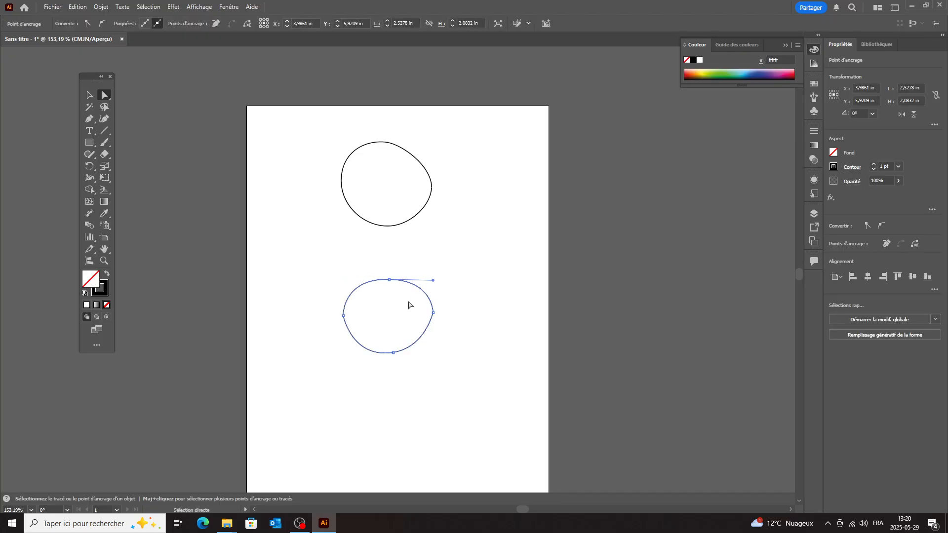
{"action": "left_click", "coordinate": [418, 344]}
{"action": "left_click_drag", "start_coordinate": [408, 348], "coordinate": [434, 352]}
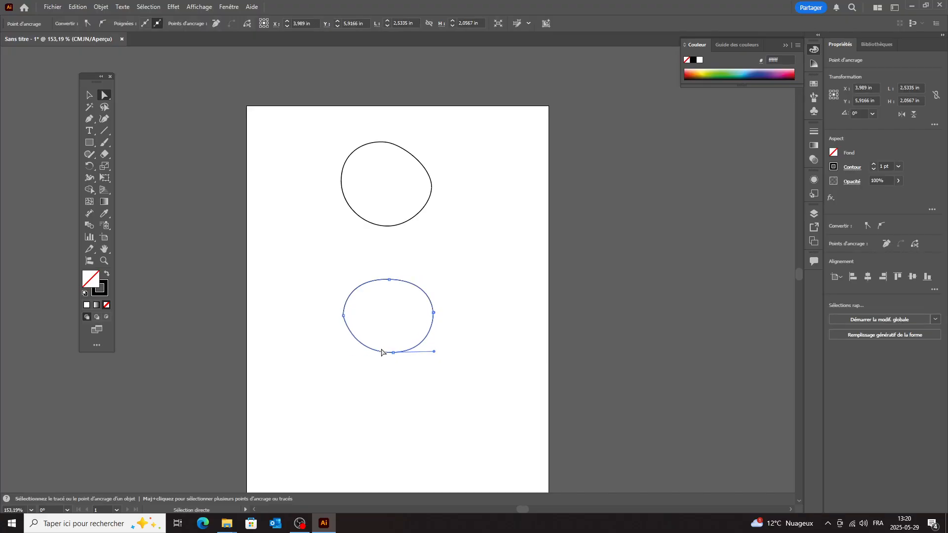
{"action": "left_click", "coordinate": [434, 313]}
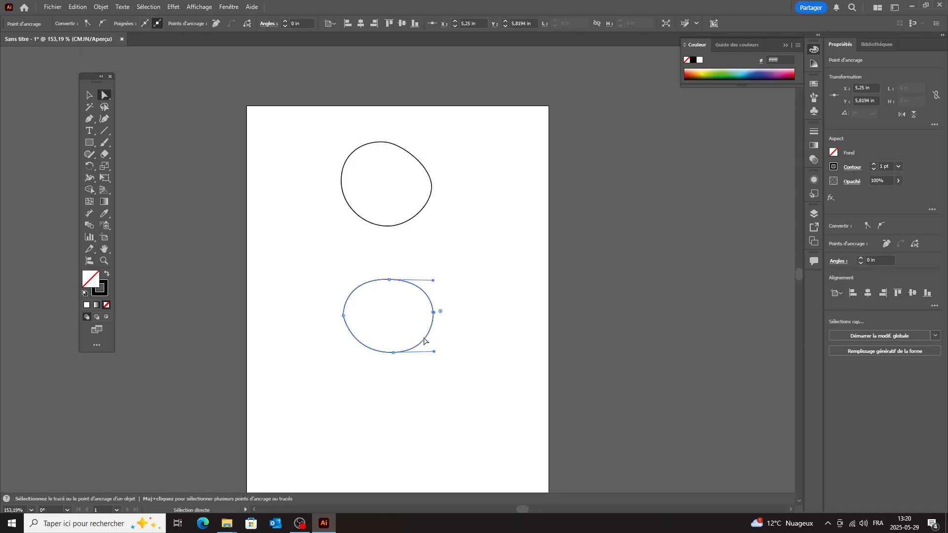
Step: Select the lower rounded shape as a whole and delete it, leaving nothing selected
{"action": "left_click", "coordinate": [88, 95]}
{"action": "left_click", "coordinate": [291, 272]}
{"action": "left_click_drag", "start_coordinate": [292, 265], "coordinate": [508, 403]}
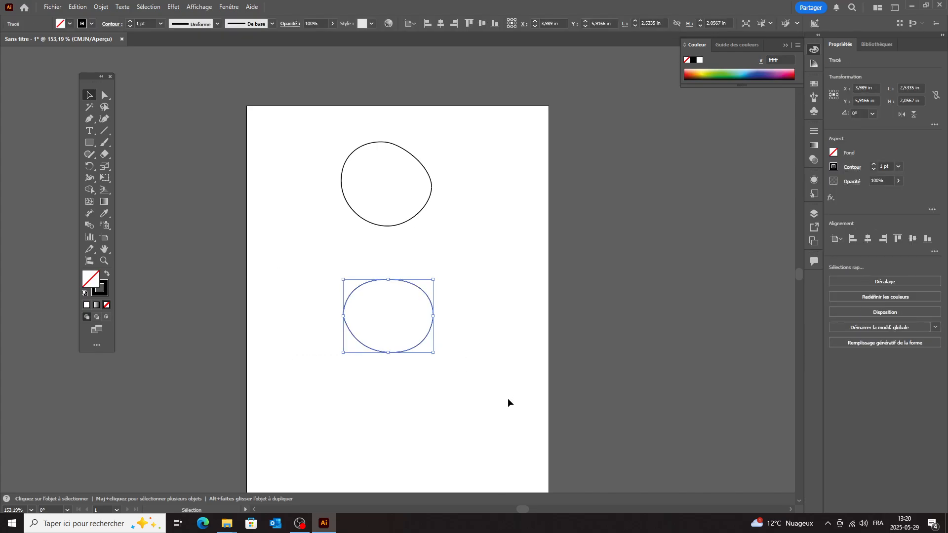
{"action": "key", "text": "Delete"}
{"action": "left_click_drag", "start_coordinate": [456, 166], "coordinate": [342, 252]}
{"action": "left_click", "coordinate": [341, 289]}
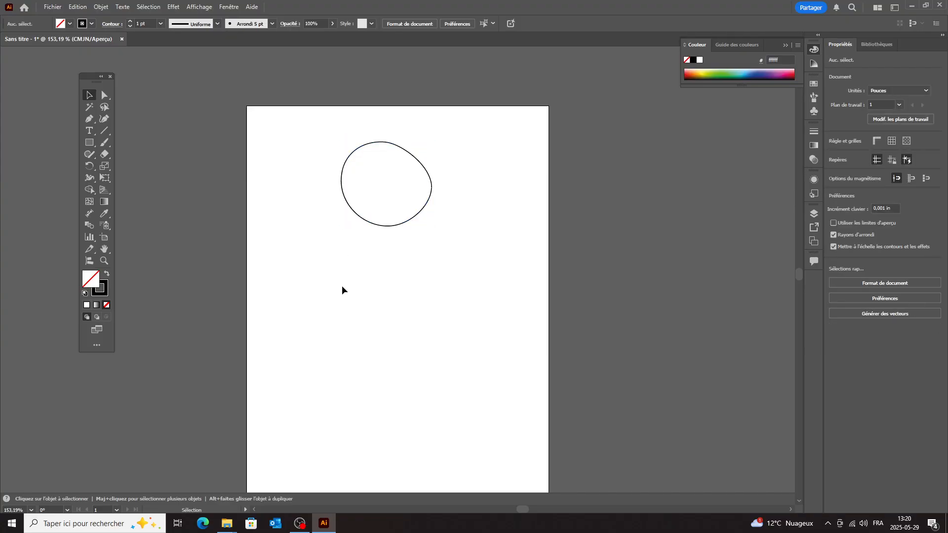